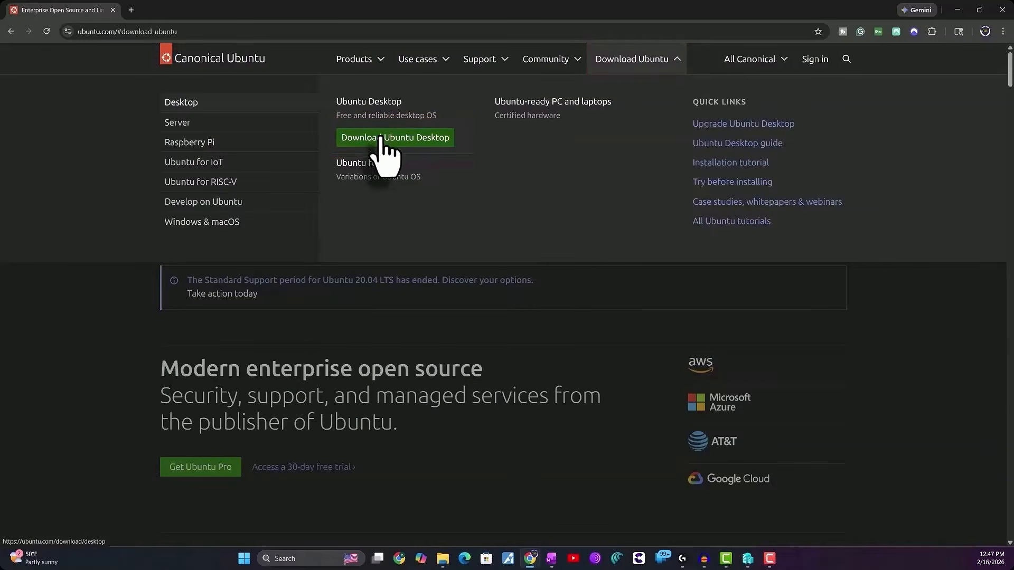
Download the Ubuntu Desktop 24.04.4 LTS image and save it as ubuntu-24.04.4-desktop-amd64-AI in D:\Virtual Machines
left_click(388, 142)
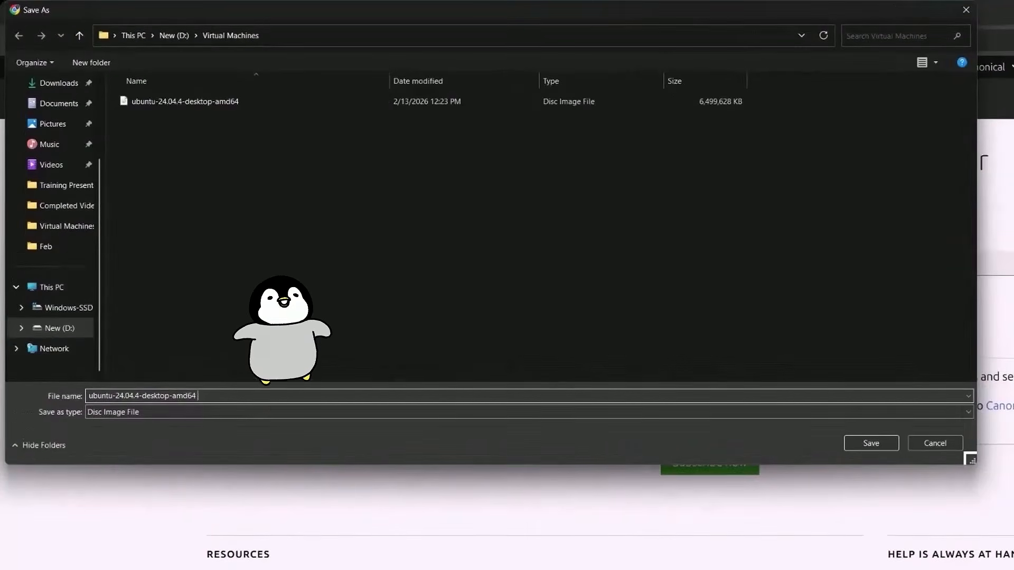
type("-")
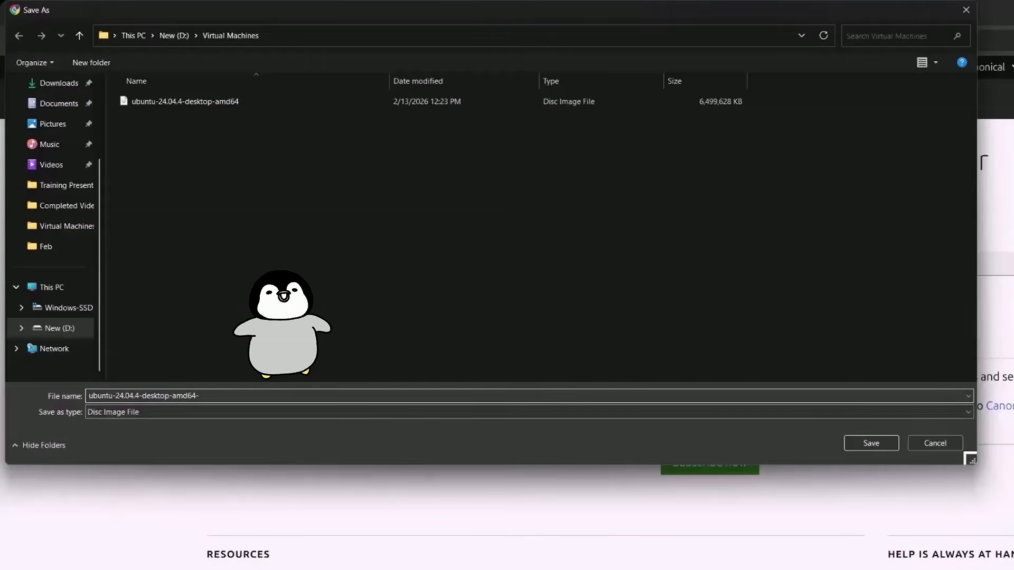
type("AI")
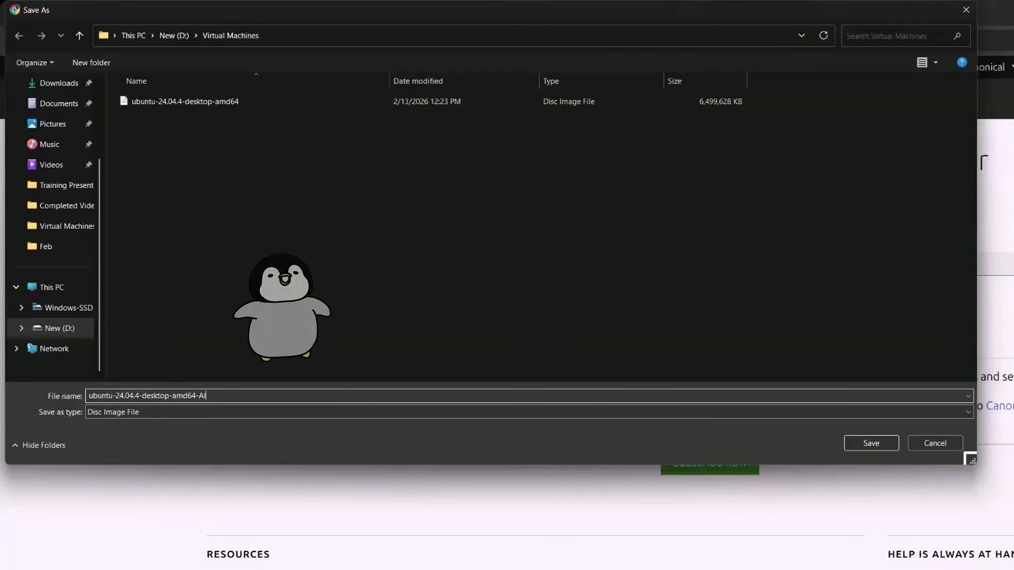
key("Return")
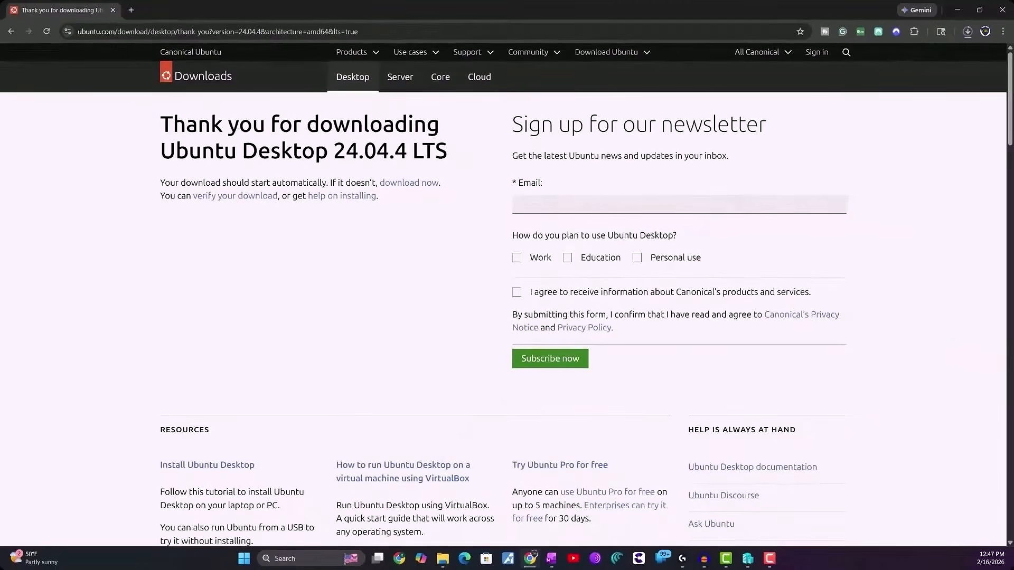
left_click(960, 10)
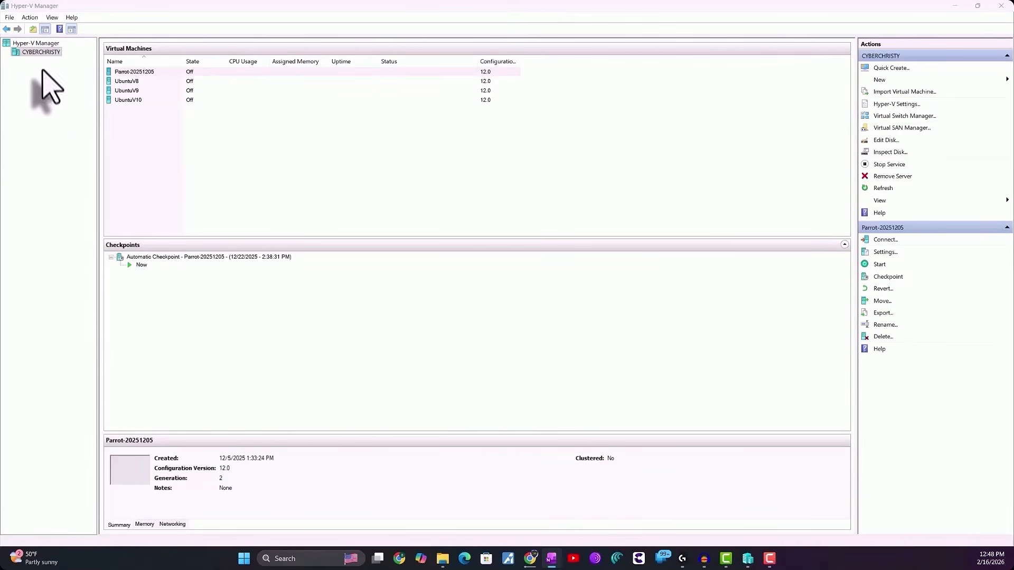
right_click(45, 52)
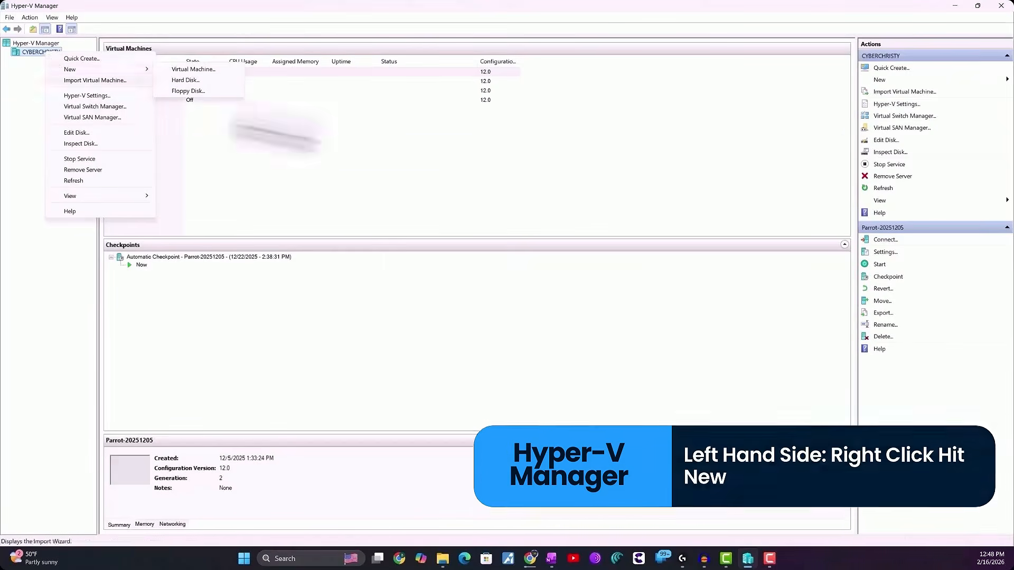
left_click(897, 69)
left_click(896, 70)
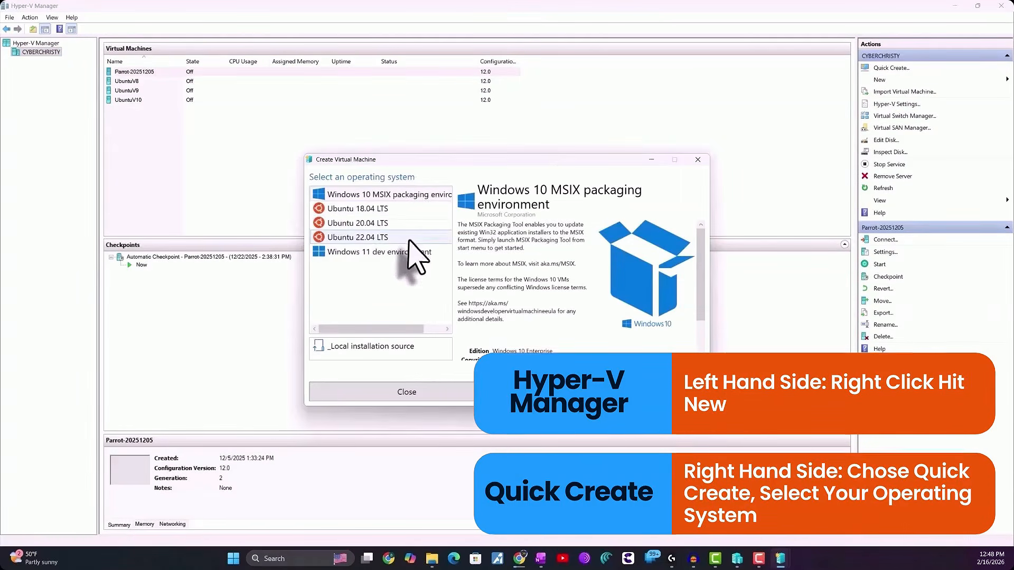
left_click(698, 160)
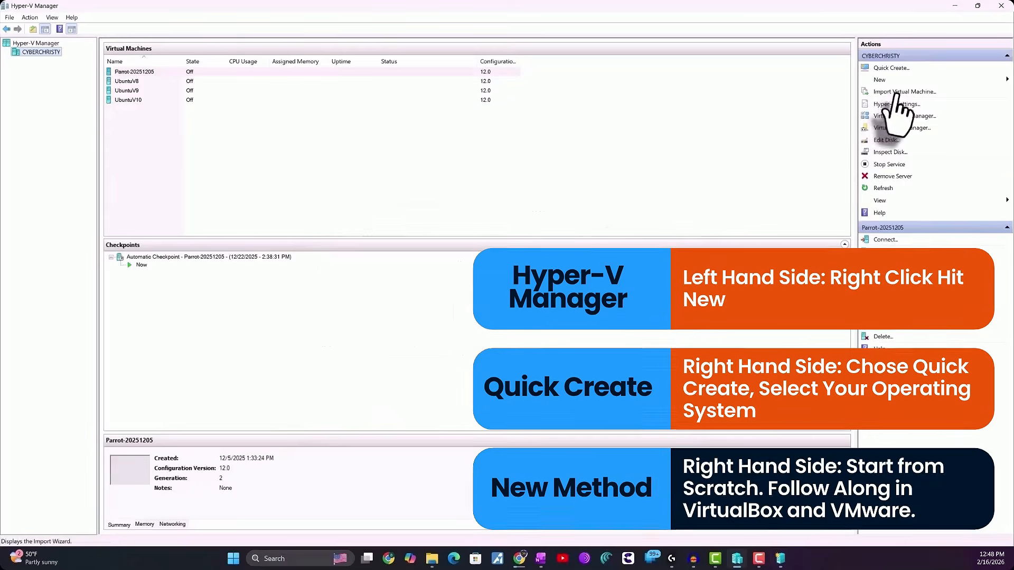
Start creating a new virtual machine in Hyper-V Manager and name it Ubuntu-AI
left_click(892, 80)
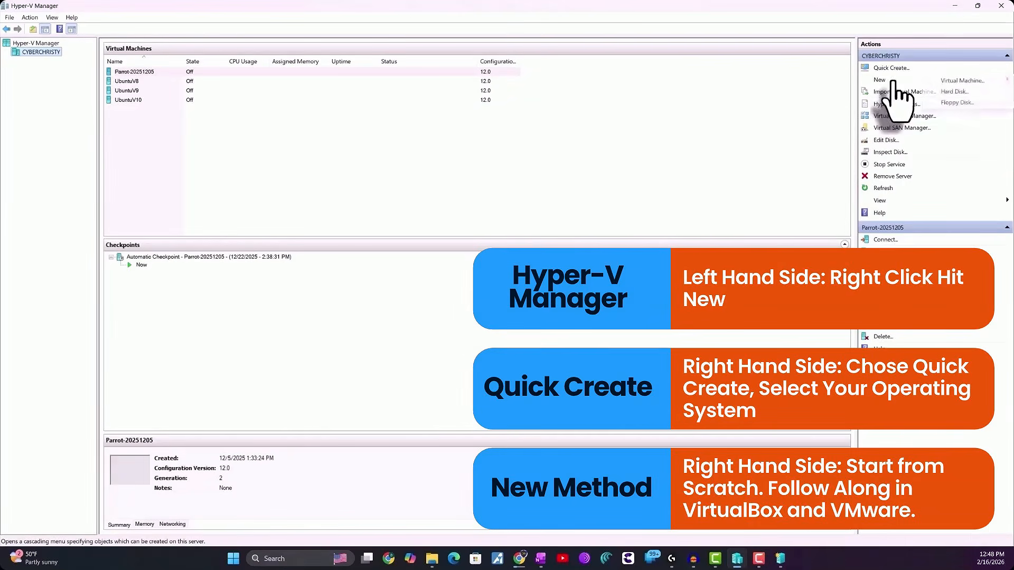
left_click(950, 82)
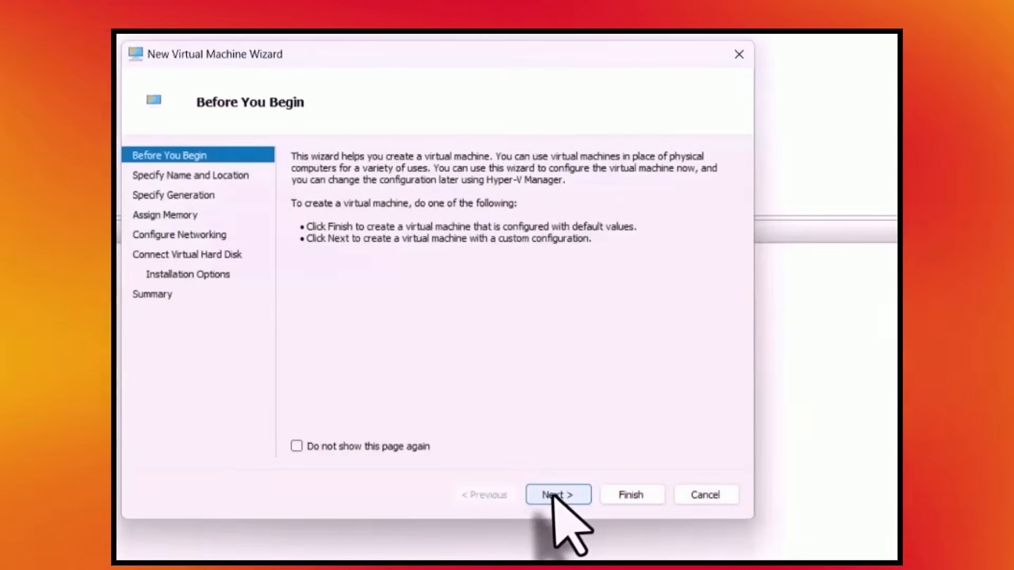
left_click(607, 496)
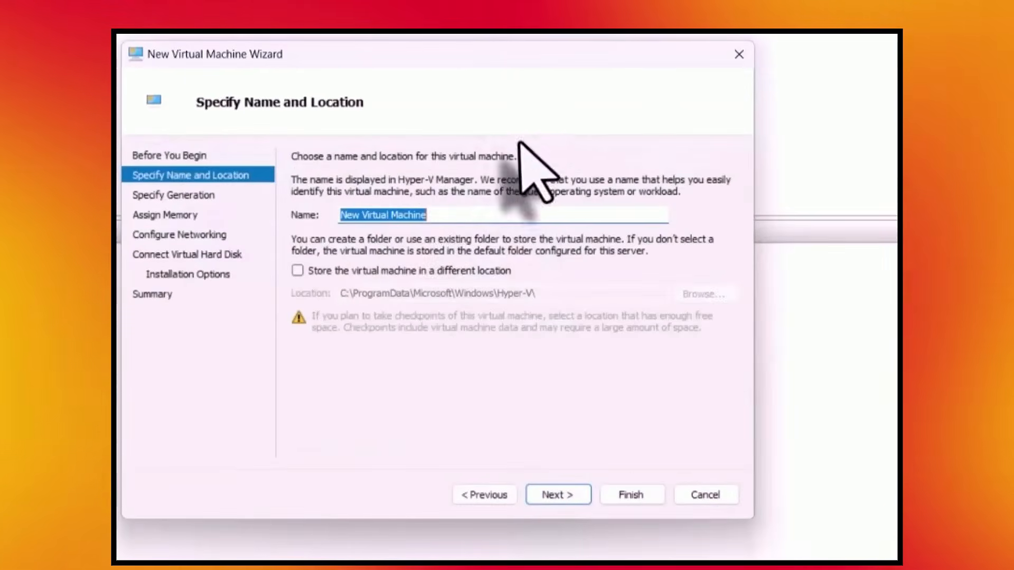
left_click_drag(454, 219, 288, 209)
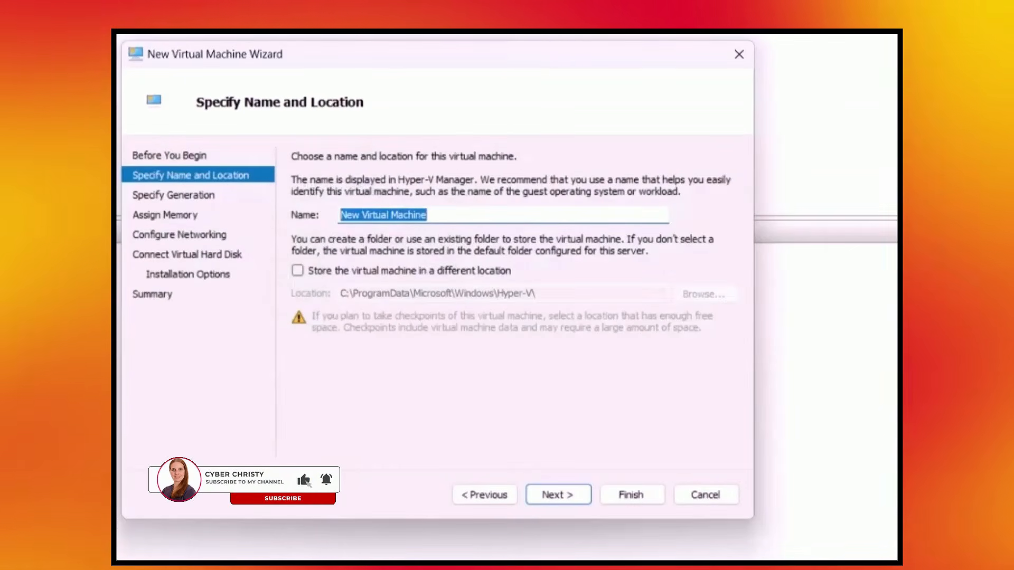
type("Ubuntu0")
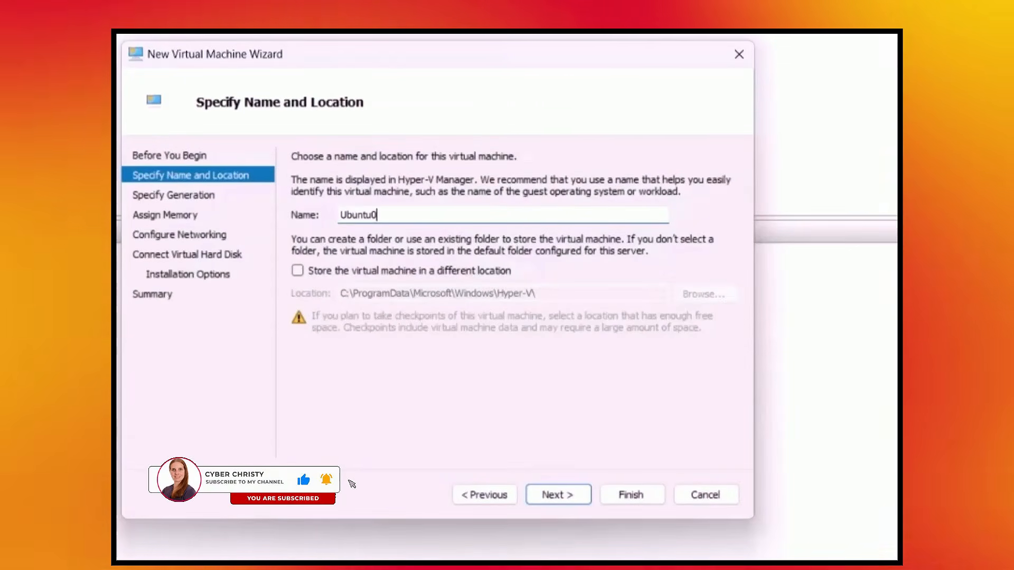
type("A")
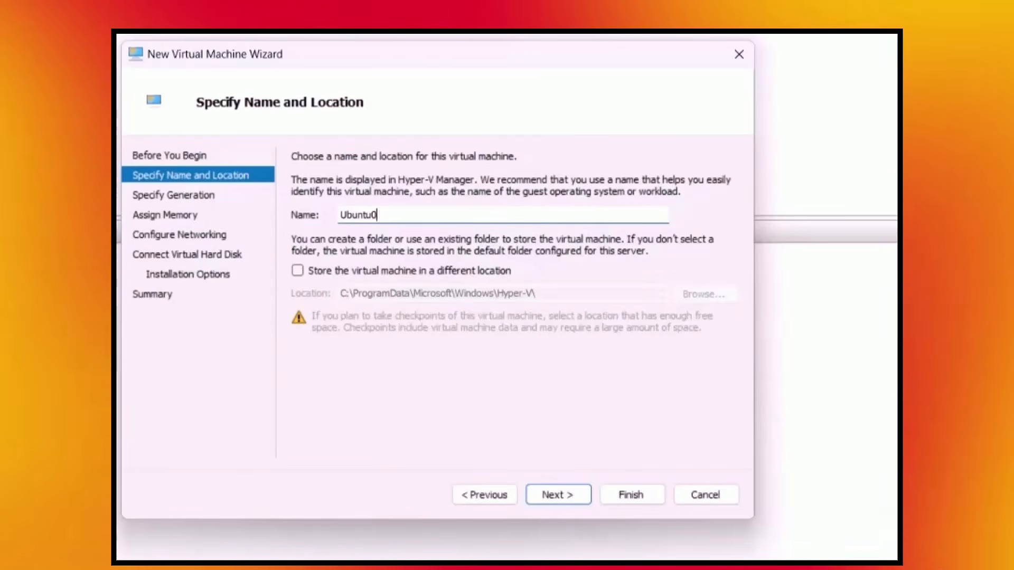
type("-a")
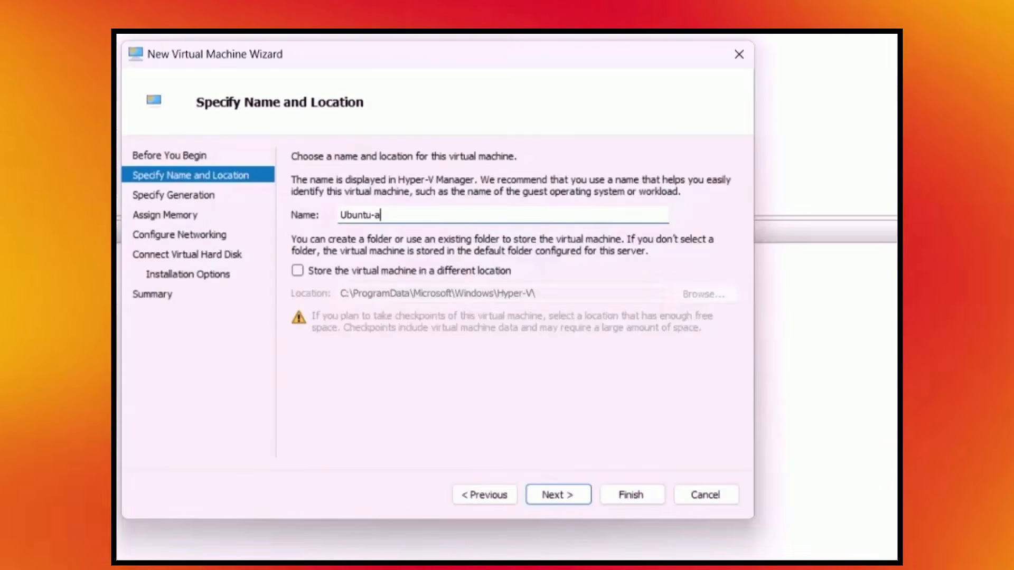
key("BackSpace")
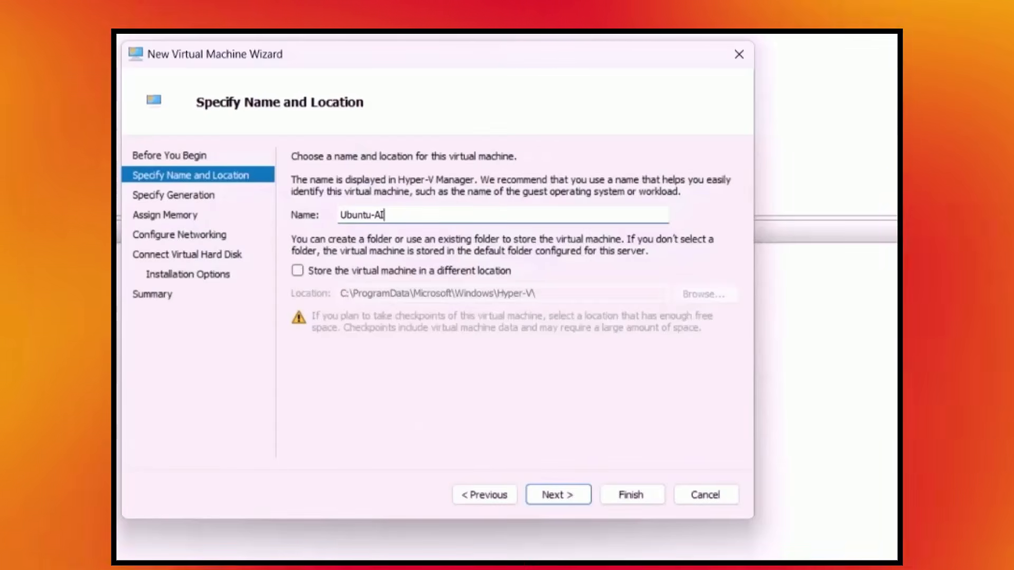
left_click(555, 495)
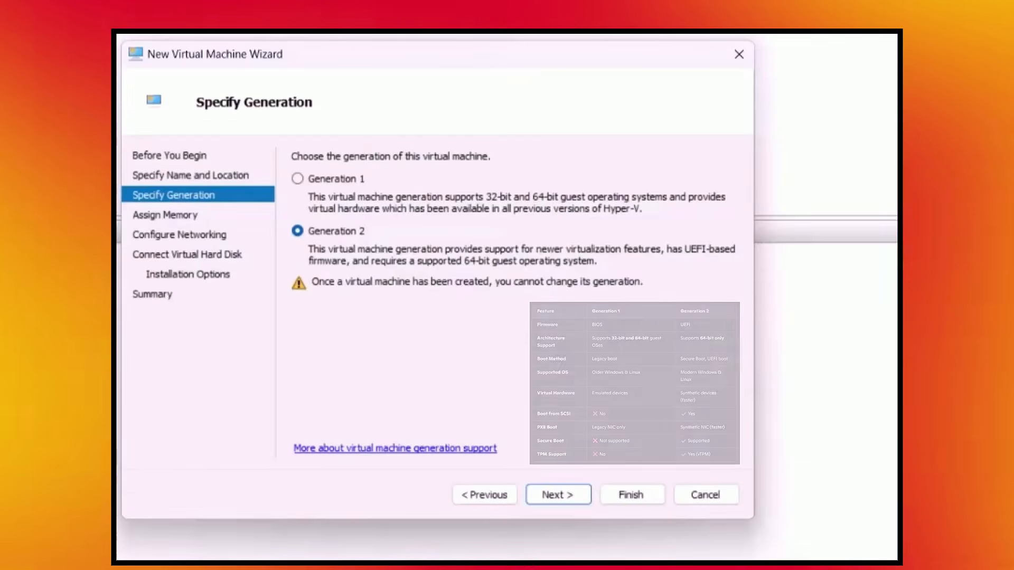
Accept Generation 2 for the virtual machine and set its startup memory to 16384 MB
left_click(558, 495)
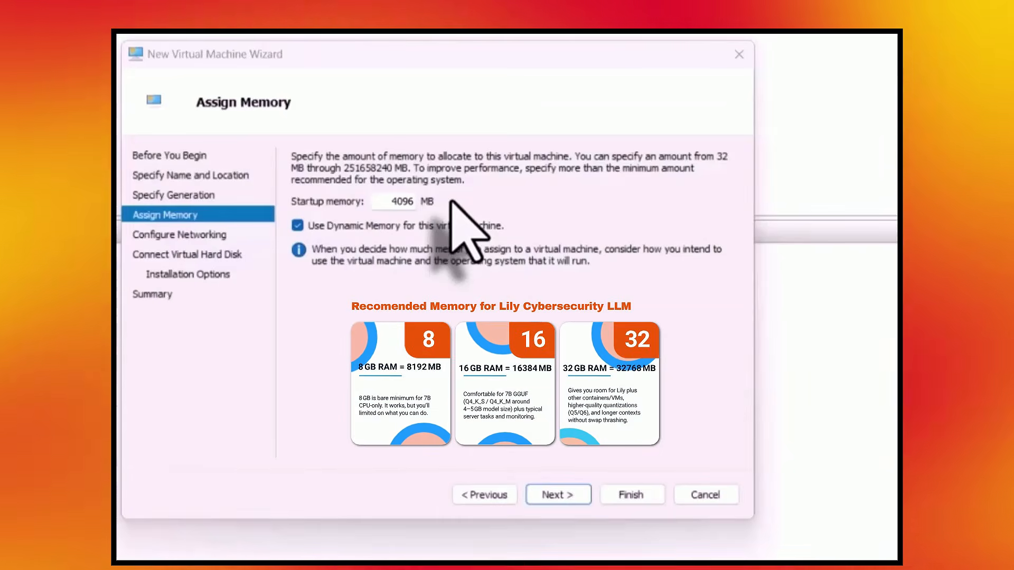
double_click(402, 201)
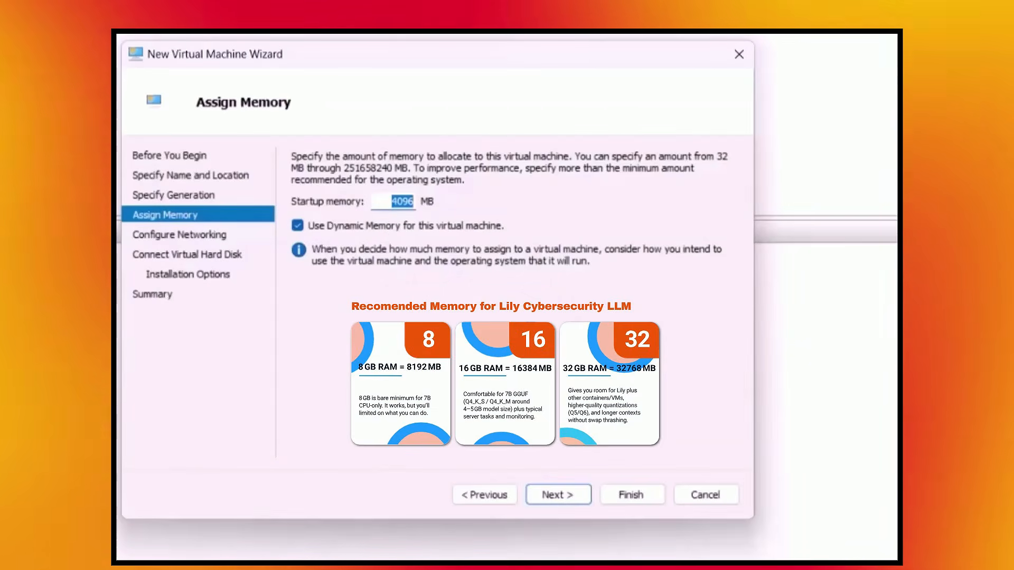
key("BackSpace")
type("163")
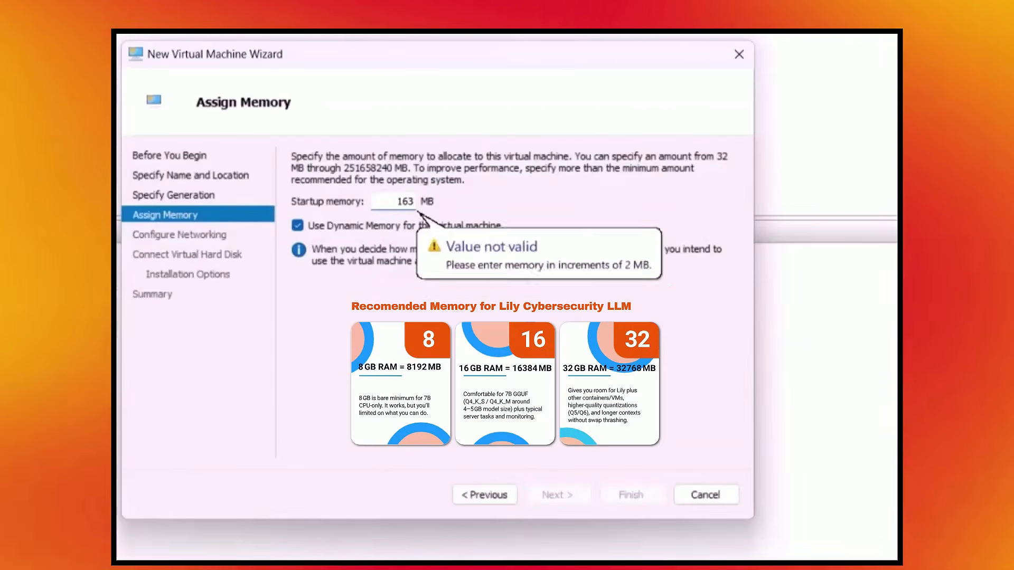
type("84")
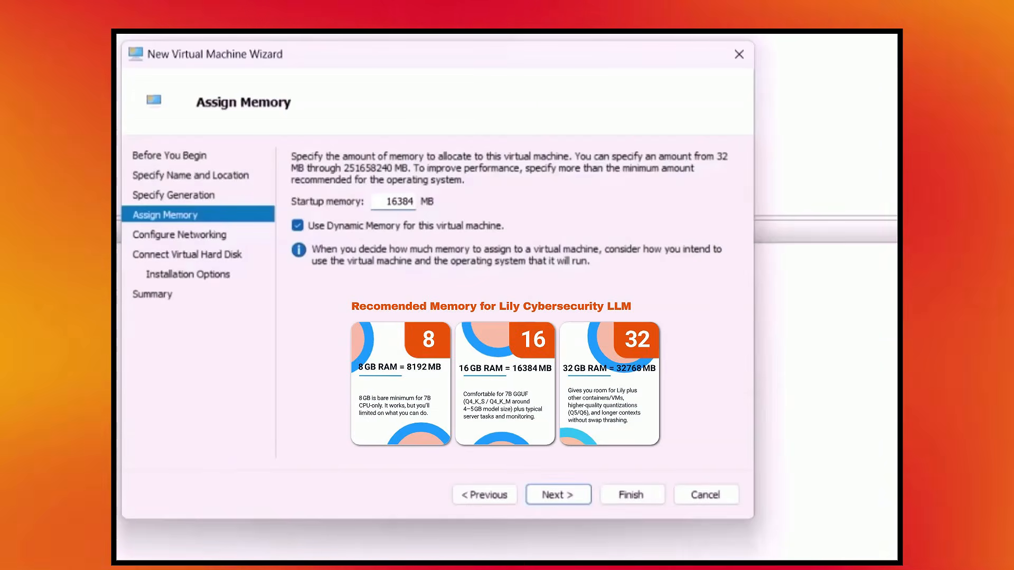
left_click(560, 495)
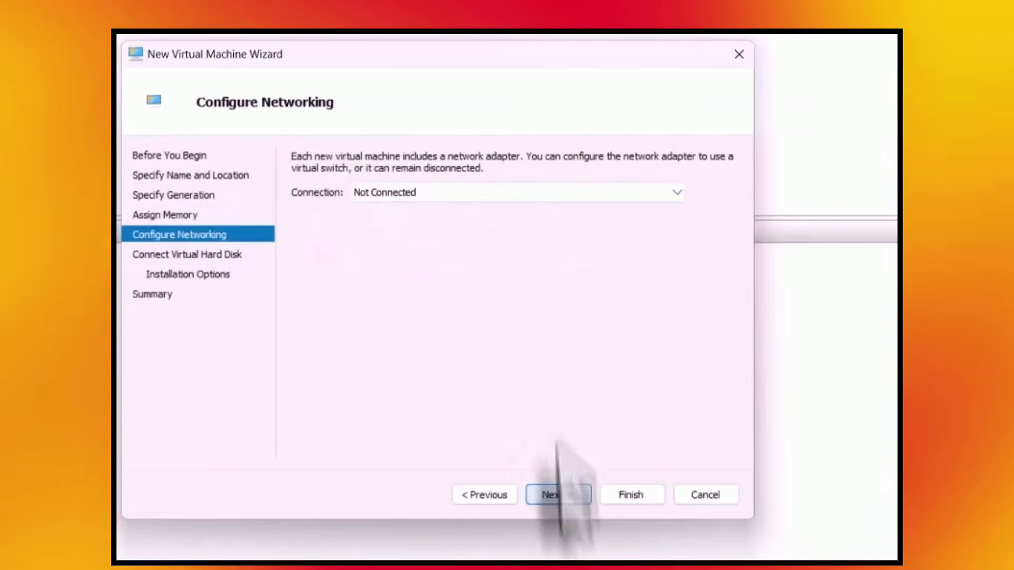
Connect the network adapter to Kali-Nov ViFI and accept the default new virtual hard disk
left_click(434, 192)
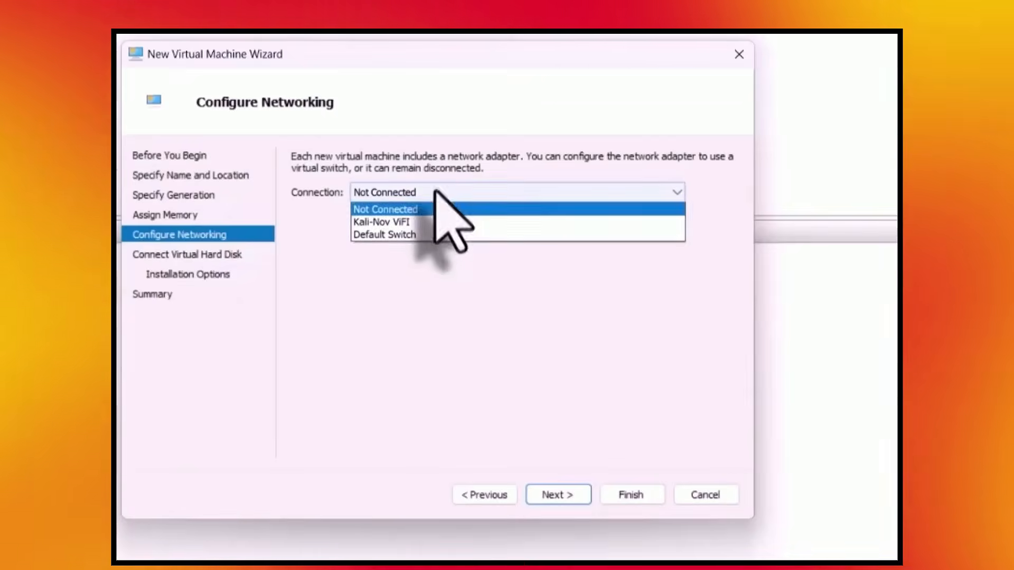
left_click(429, 222)
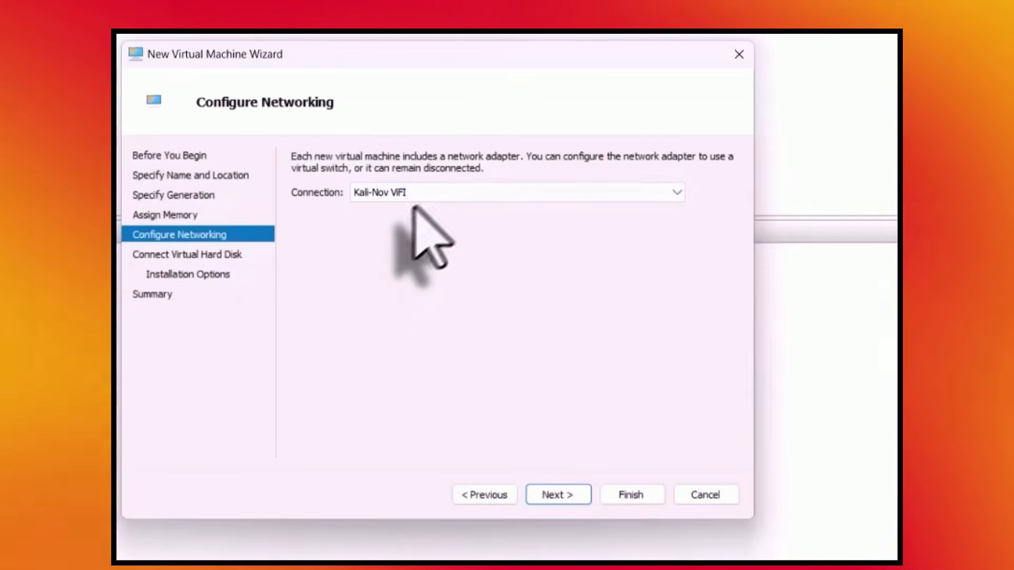
left_click(555, 496)
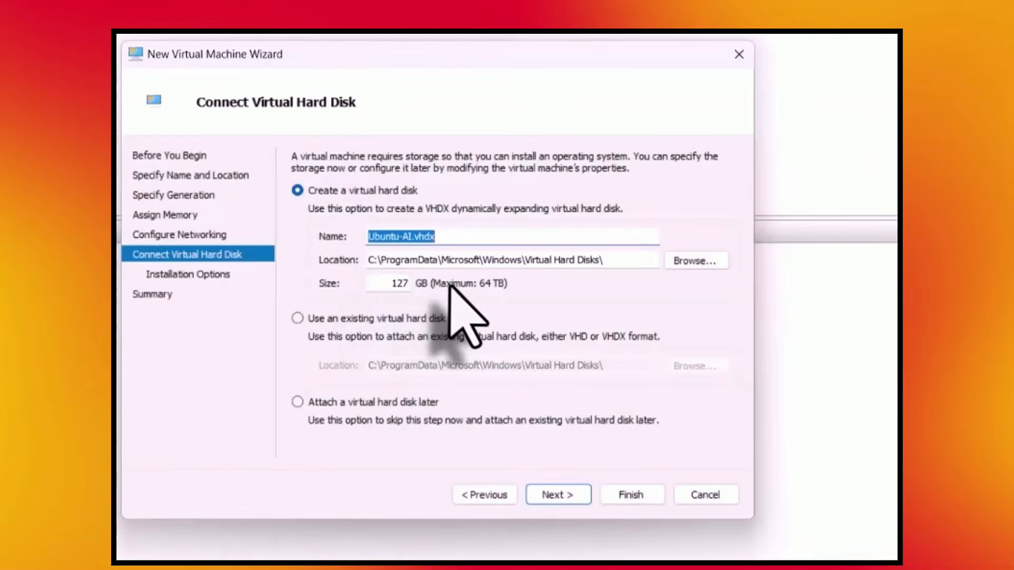
left_click(564, 497)
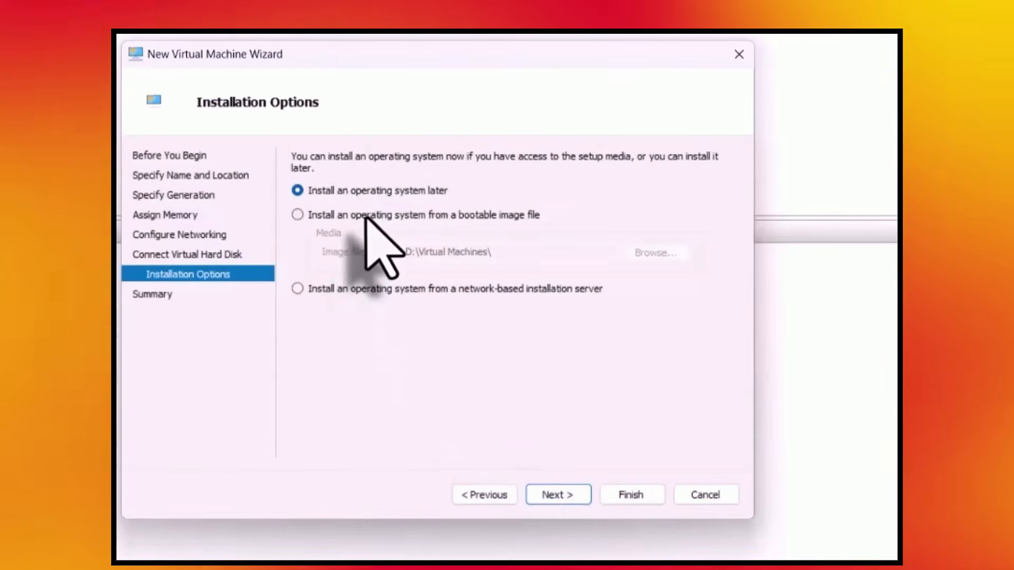
Choose installation from the bootable image ubuntu-24.04.4-desktop-amd64-AI and finish creating the virtual machine
left_click(366, 215)
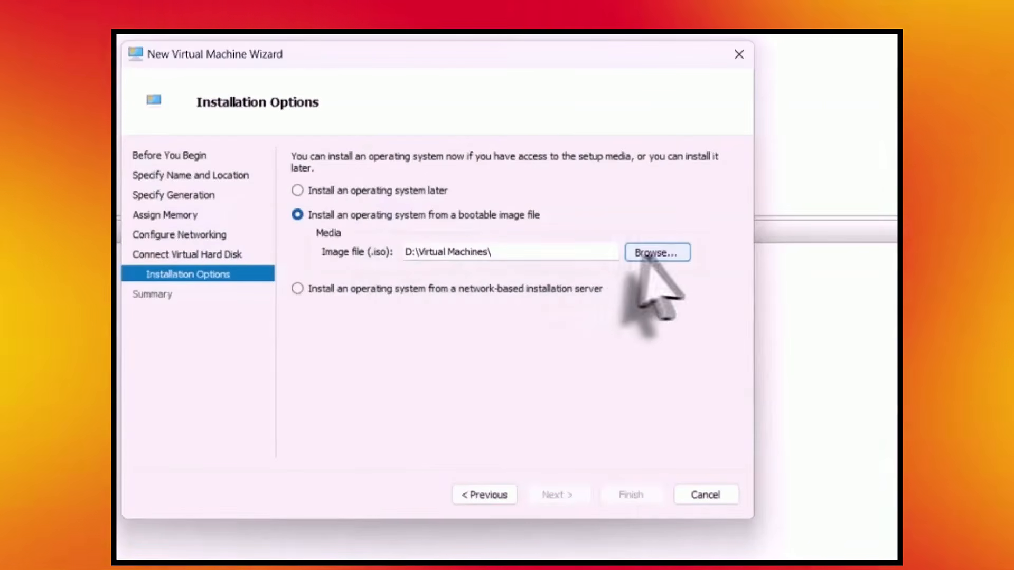
left_click(663, 255)
left_click(375, 238)
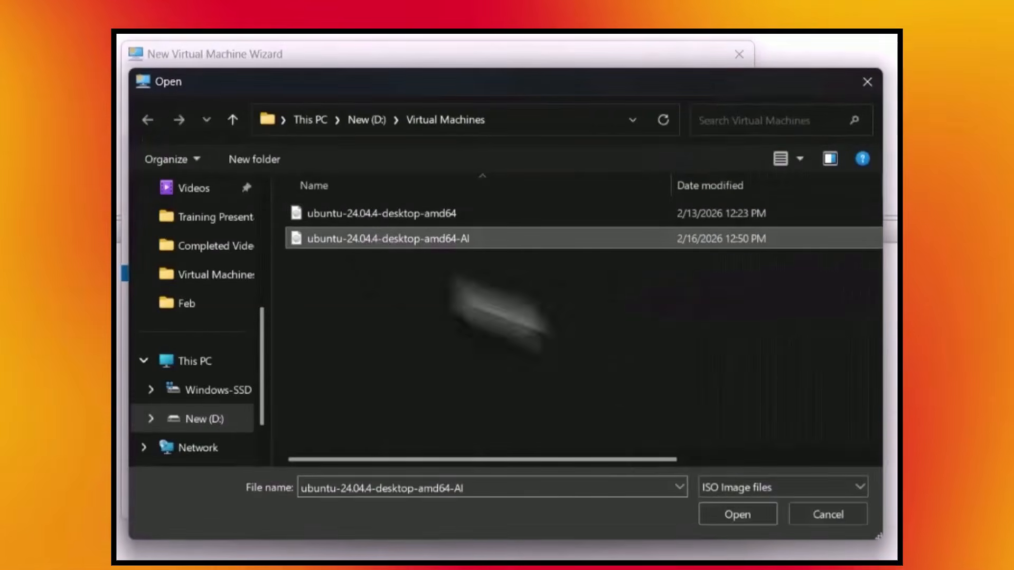
left_click(742, 520)
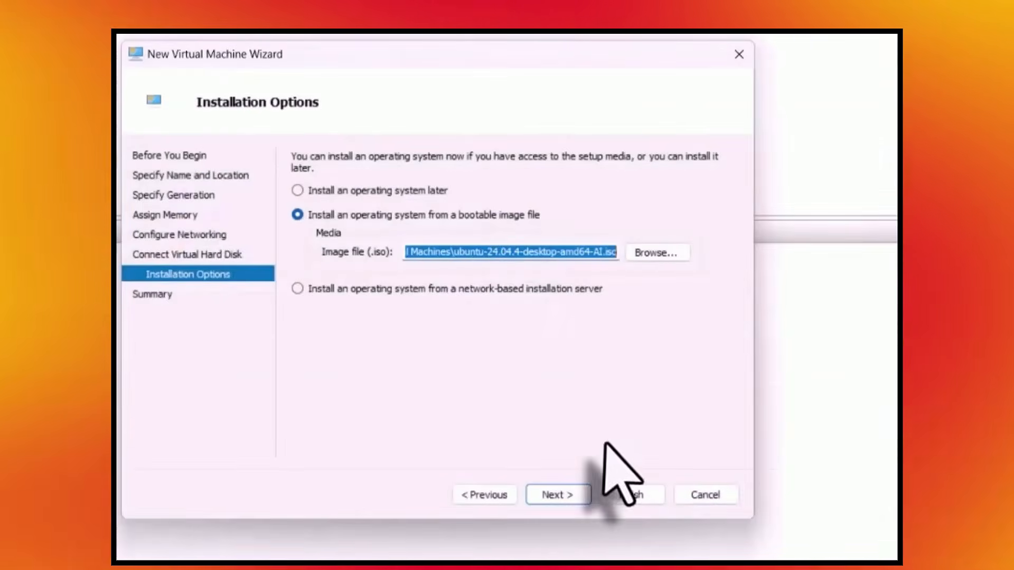
left_click(552, 496)
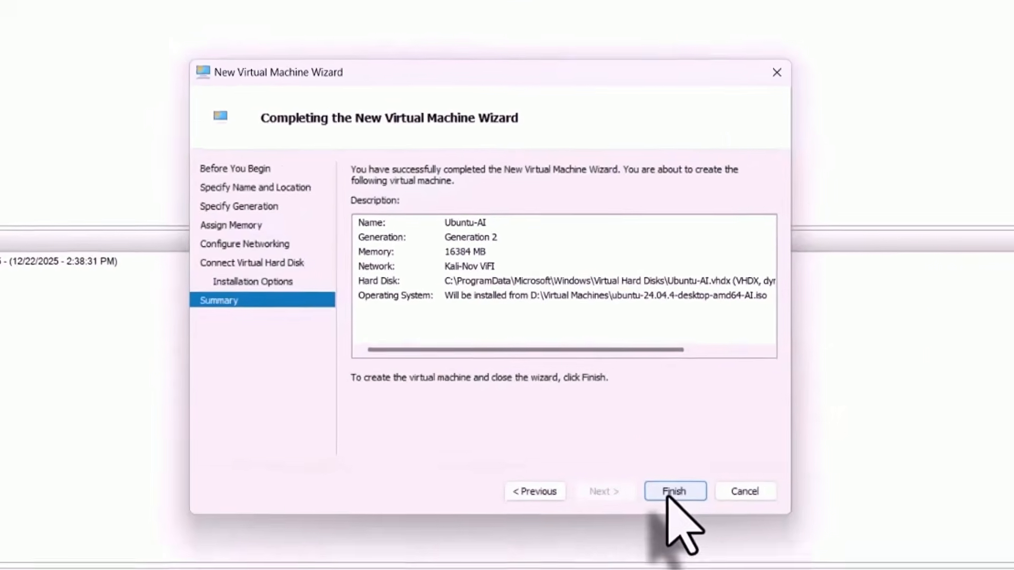
left_click(631, 495)
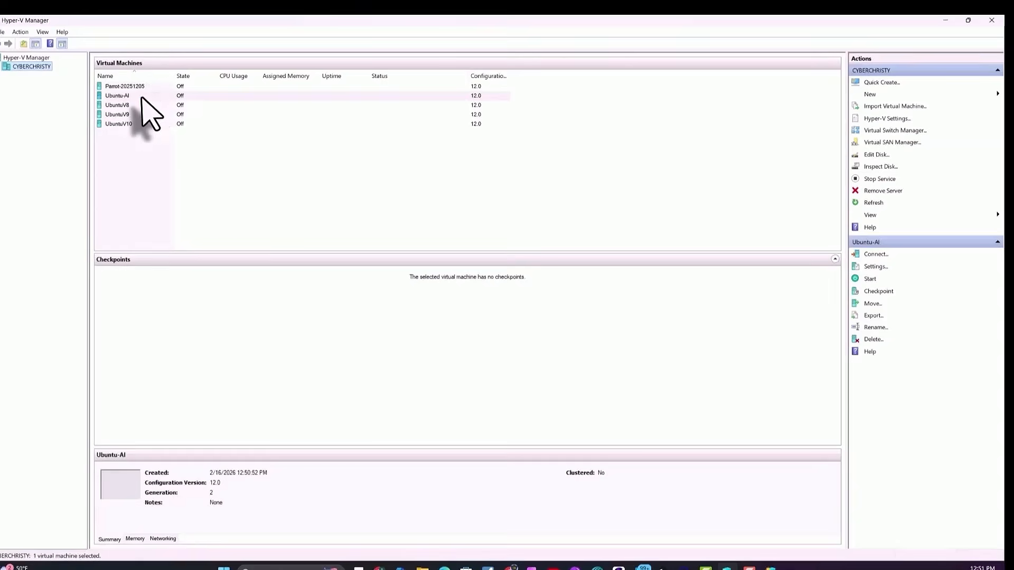
Set the Secure Boot template of the Ubuntu-AI virtual machine to Microsoft UEFI Certificate Authority and save its settings
left_click(141, 97)
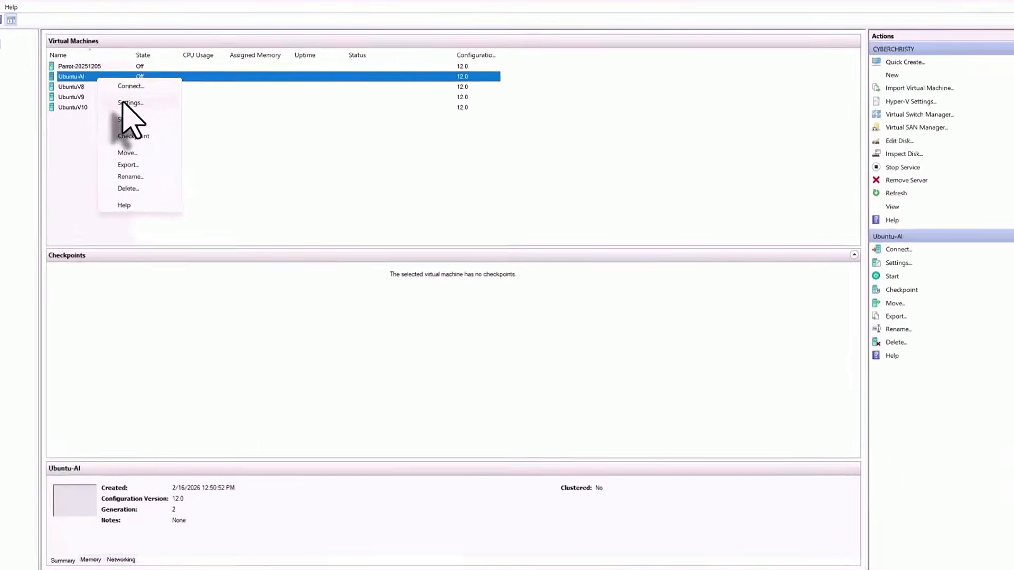
left_click(168, 120)
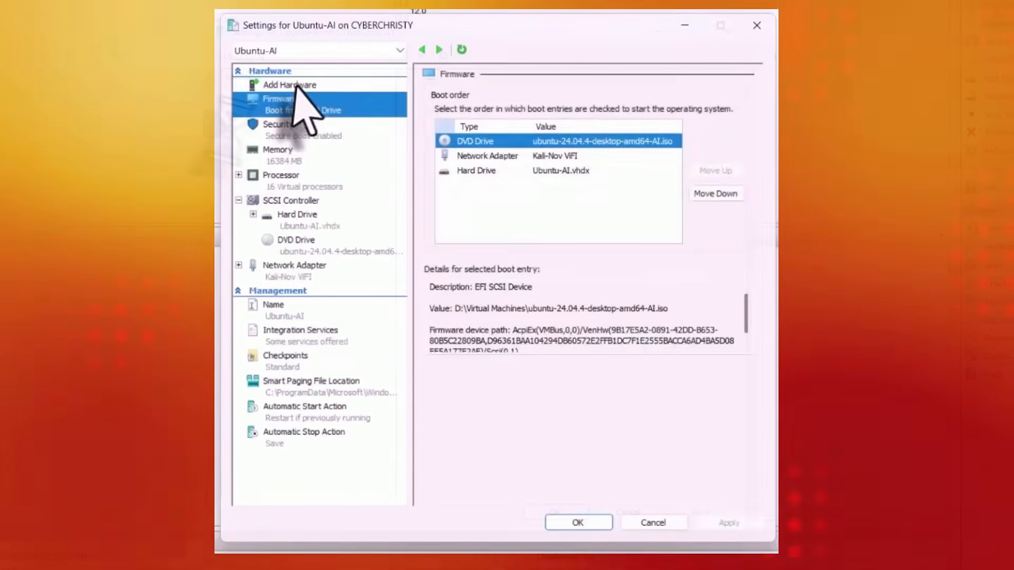
left_click(294, 86)
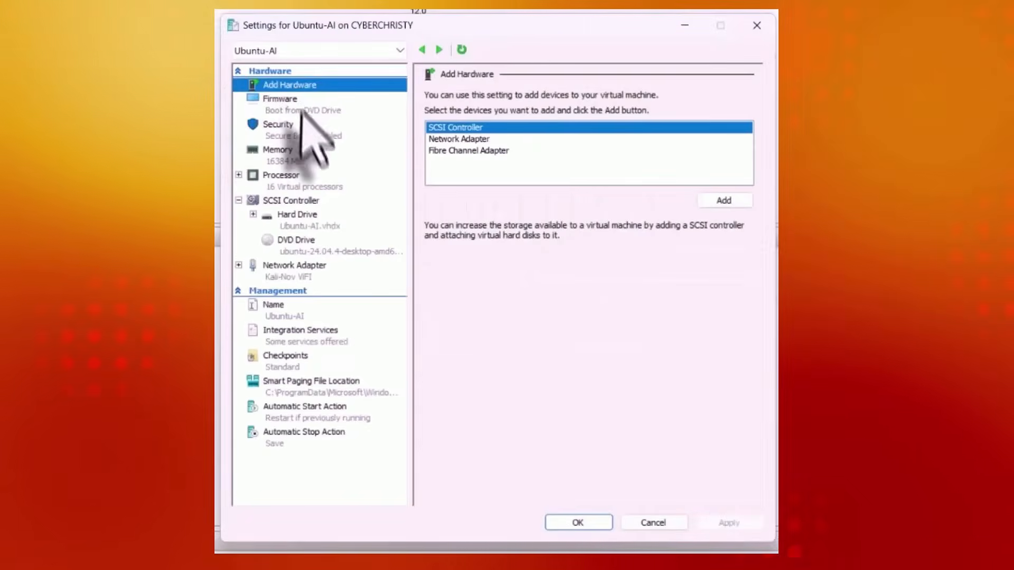
left_click(300, 136)
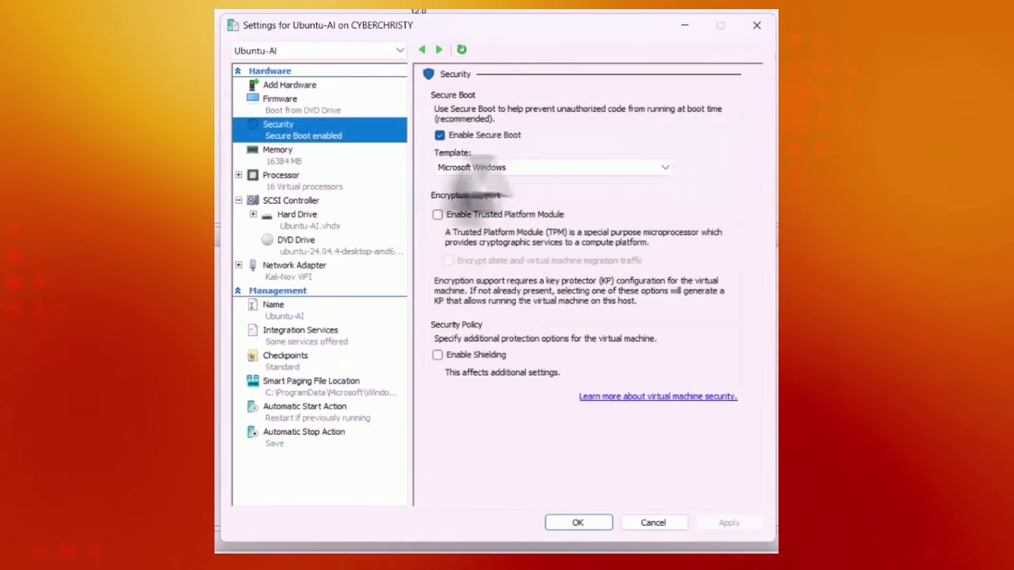
left_click(520, 170)
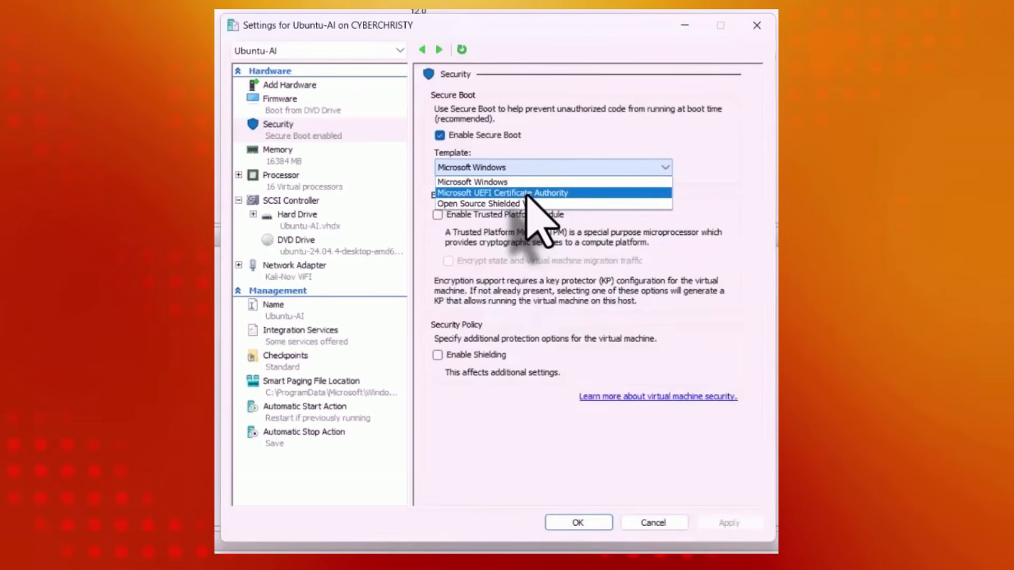
left_click(528, 193)
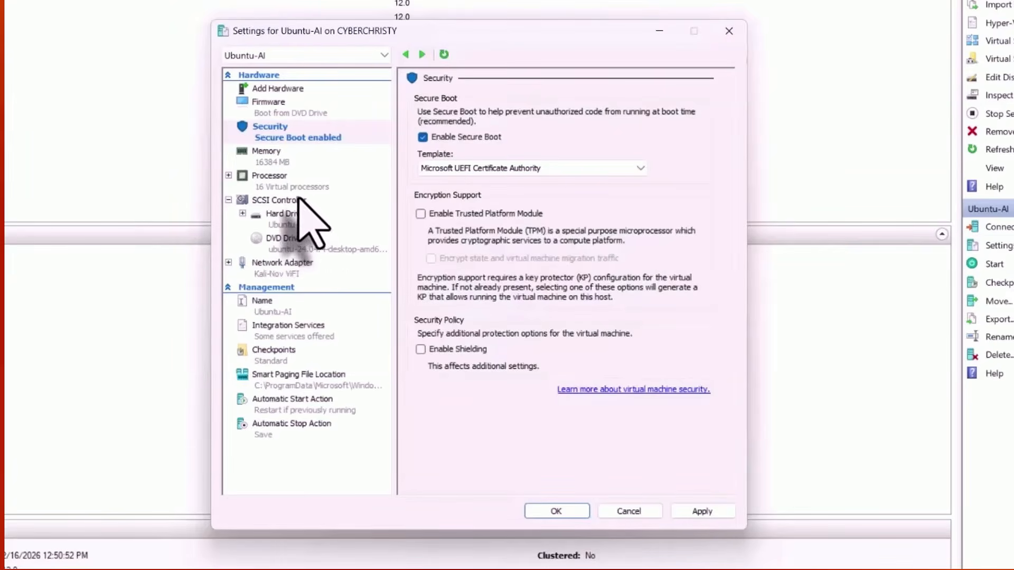
left_click(299, 199)
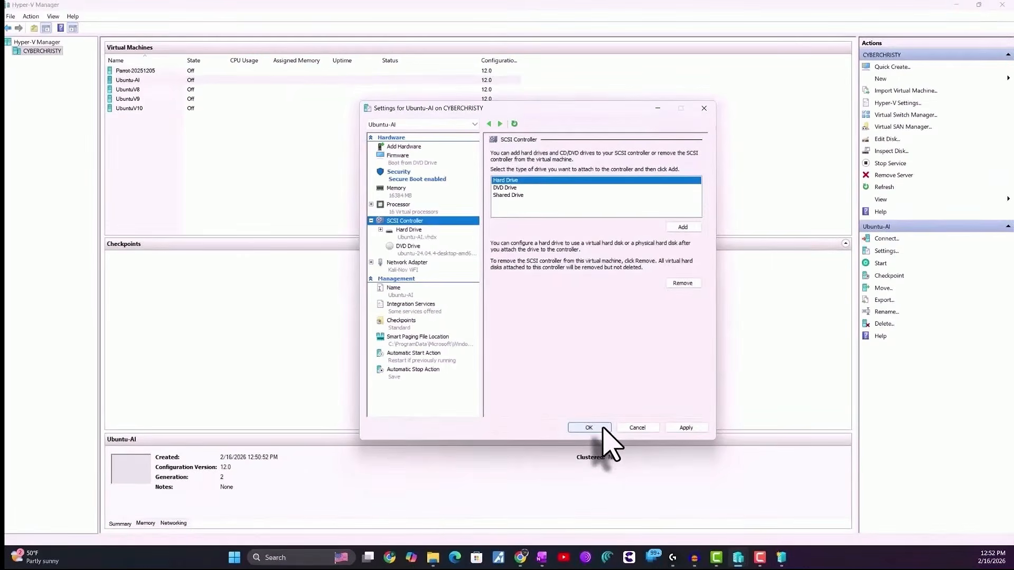
left_click(604, 429)
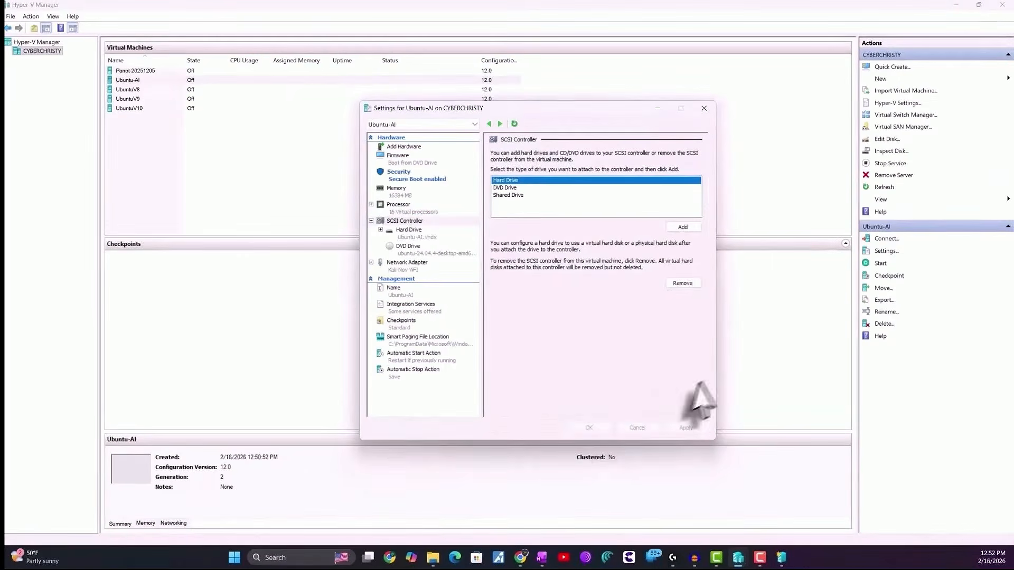
Check in the Hyper-V server settings whether the Enhanced Session Mode Policy allows enhanced session mode
left_click(902, 103)
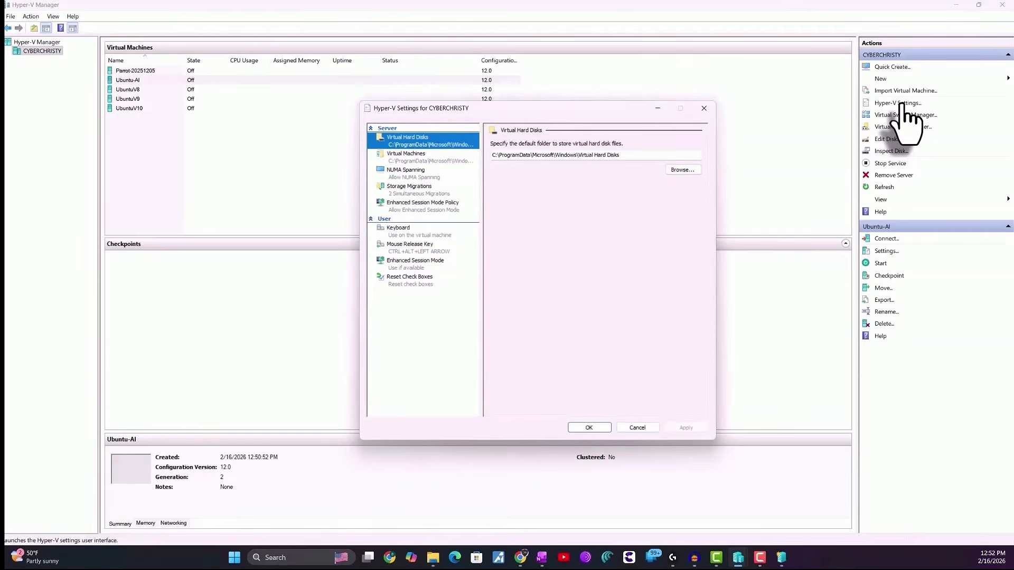
left_click(413, 205)
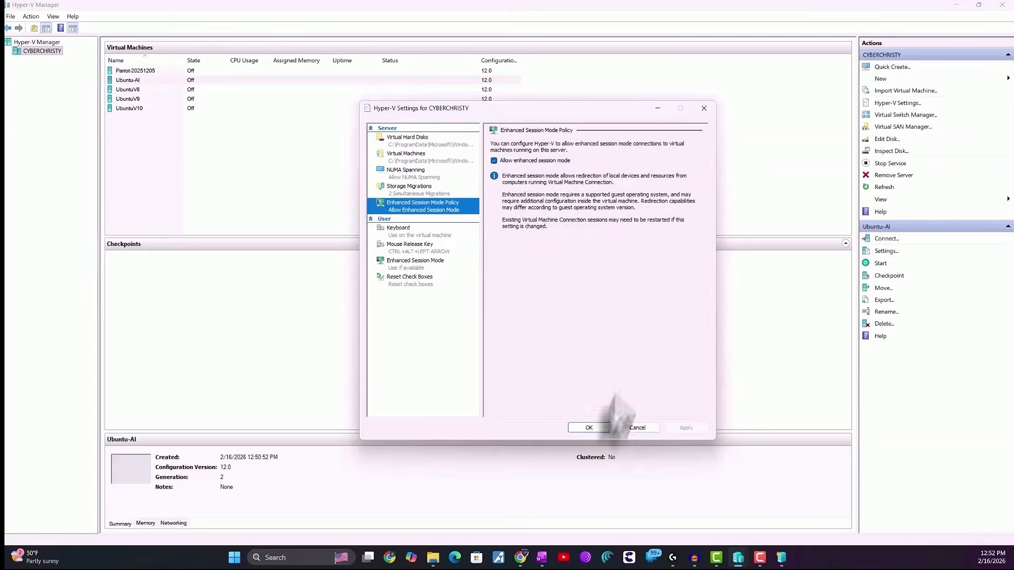
left_click(597, 430)
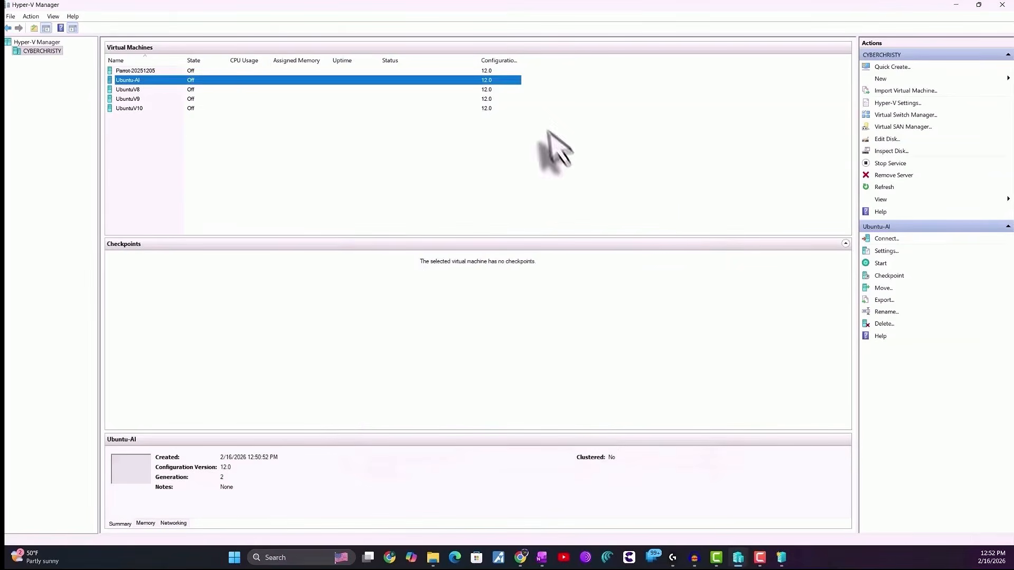
Connect to the Ubuntu-AI virtual machine, start it and boot the Try or Install Ubuntu entry
right_click(137, 82)
left_click(161, 93)
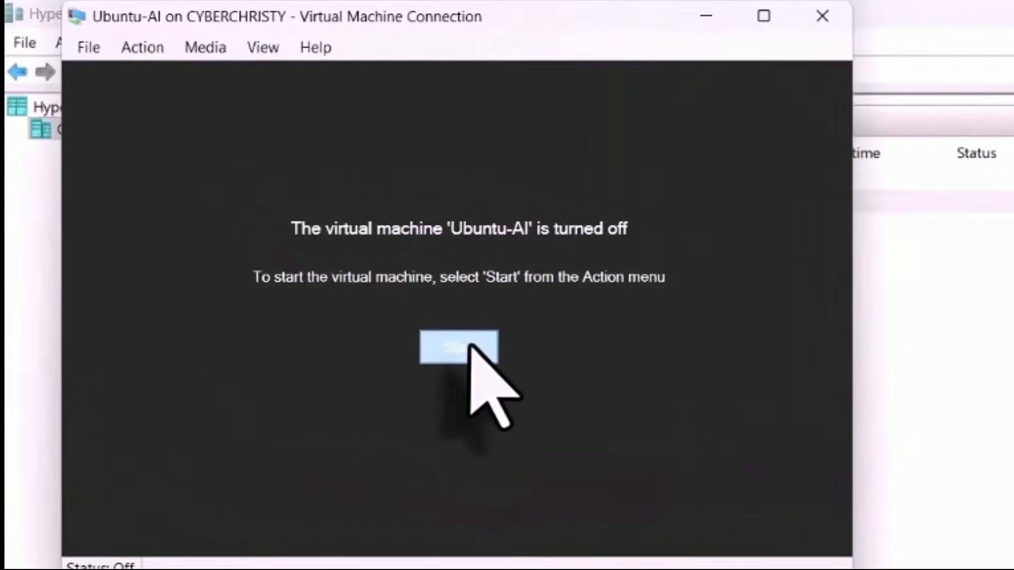
left_click(471, 346)
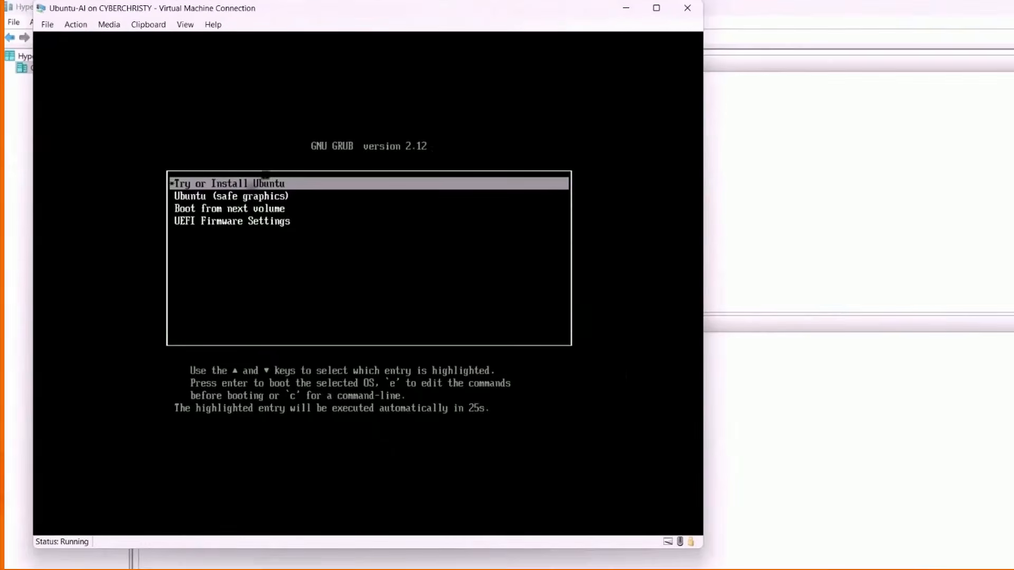
key("Return")
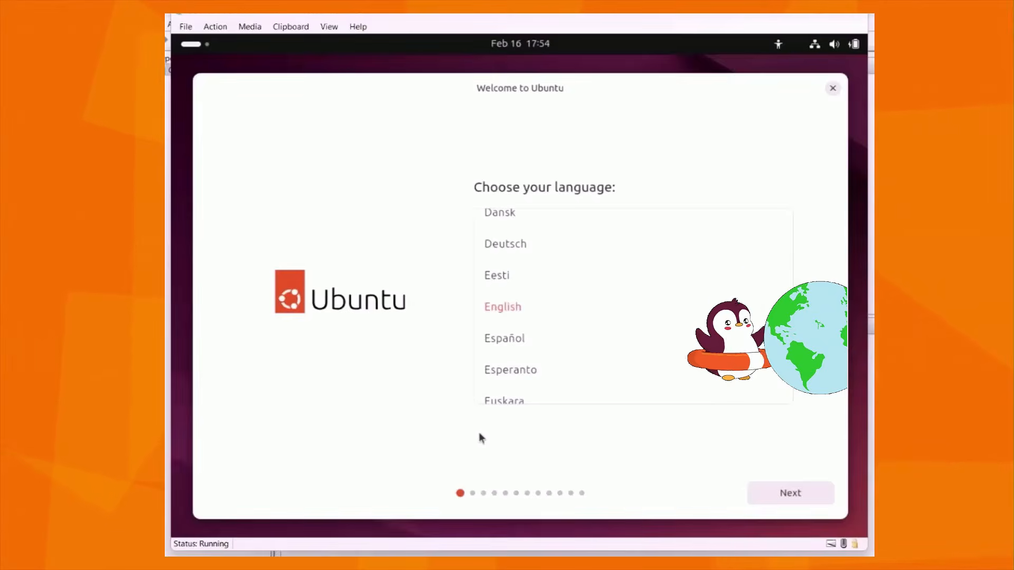
Accept English as the installer language, the default accessibility options and the English (US) keyboard layout and variant
left_click(809, 495)
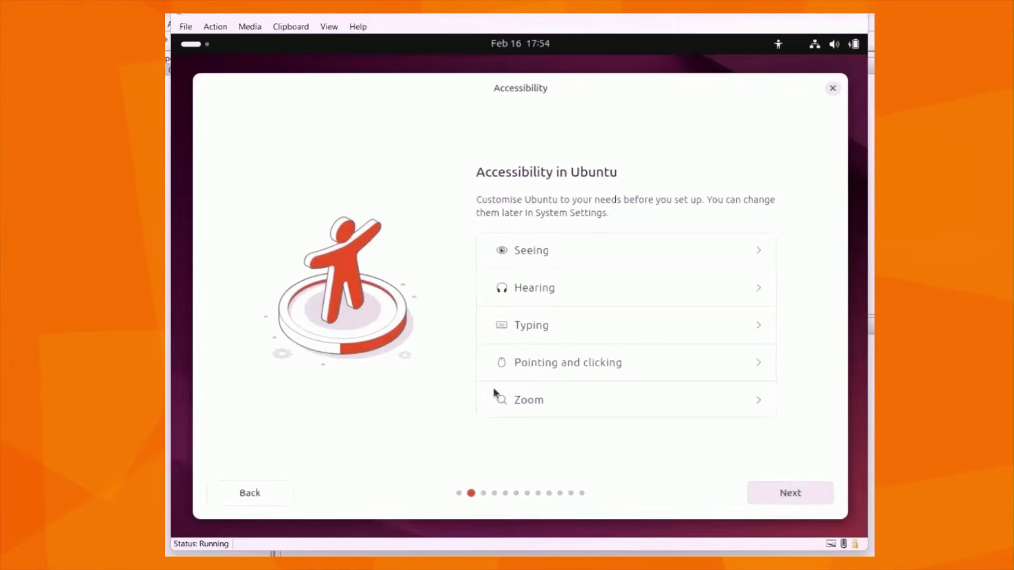
left_click(789, 497)
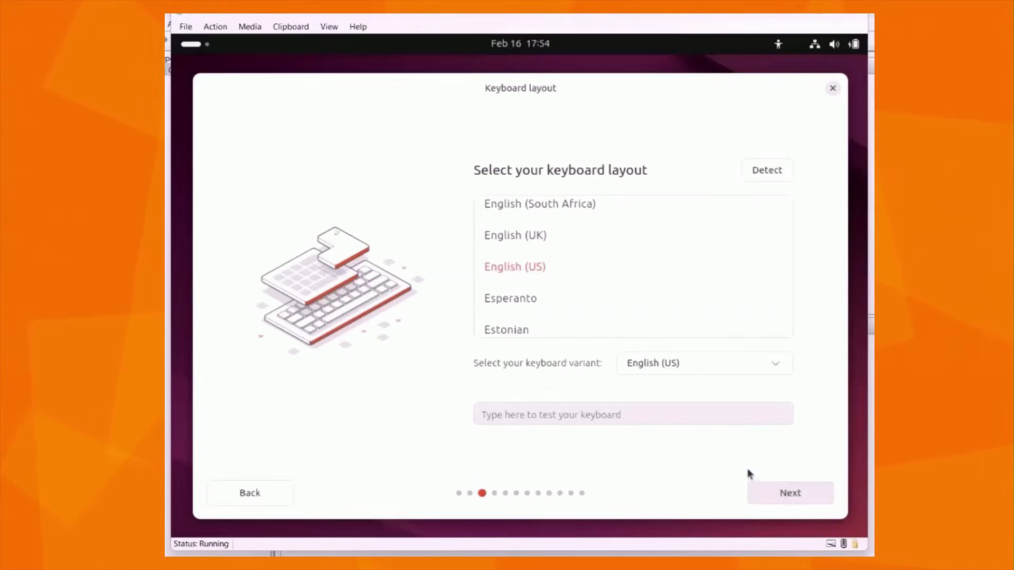
left_click(692, 364)
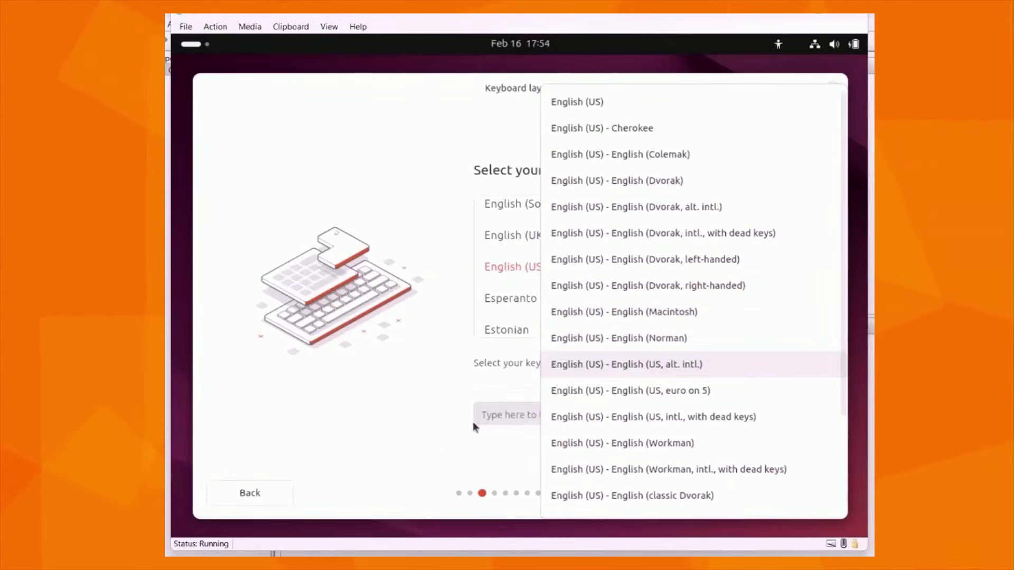
left_click(430, 458)
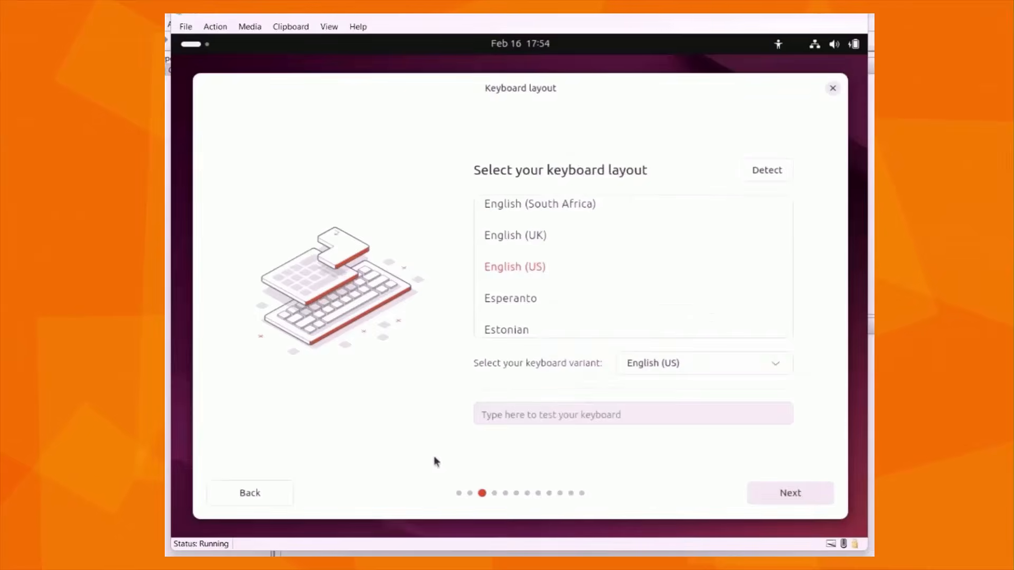
left_click(772, 498)
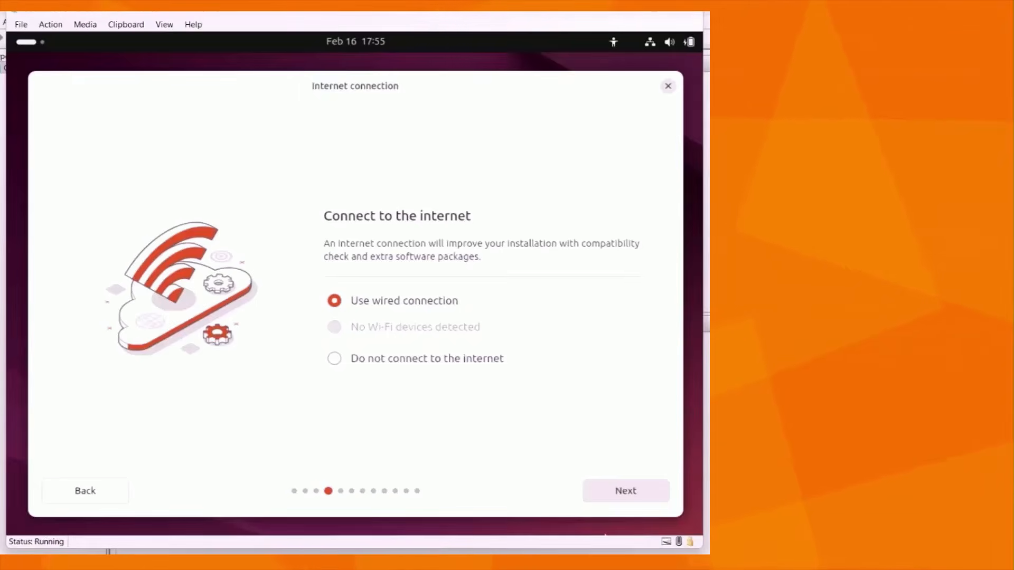
Accept the wired connection and choose Install Ubuntu as an interactive installation with the default selection of apps
left_click(623, 493)
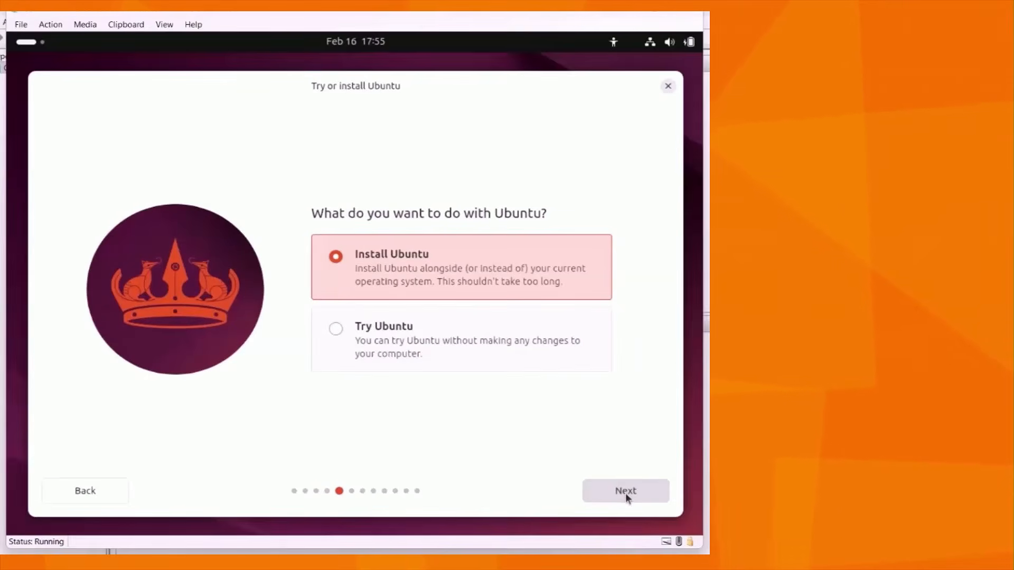
left_click(625, 494)
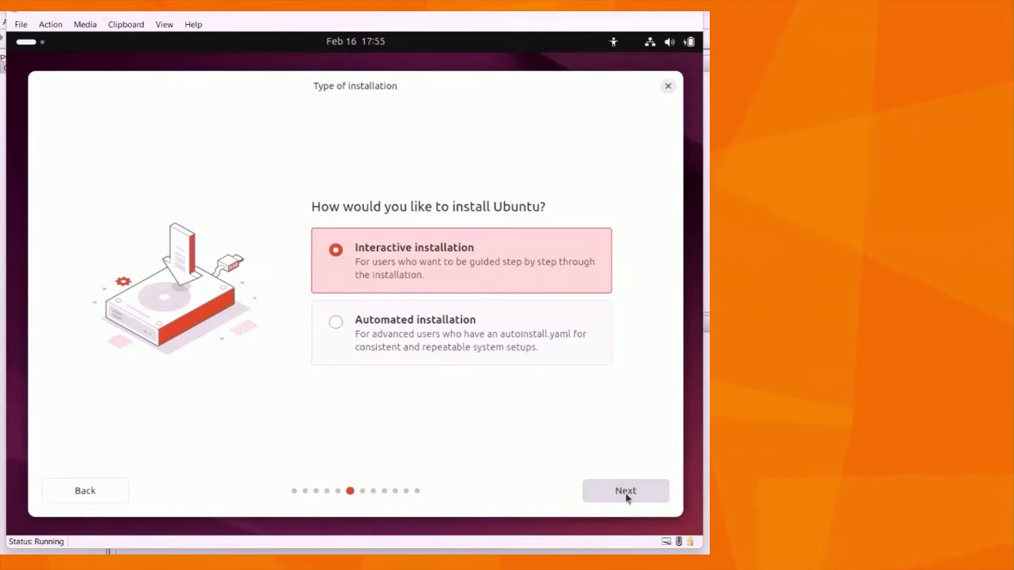
left_click(626, 495)
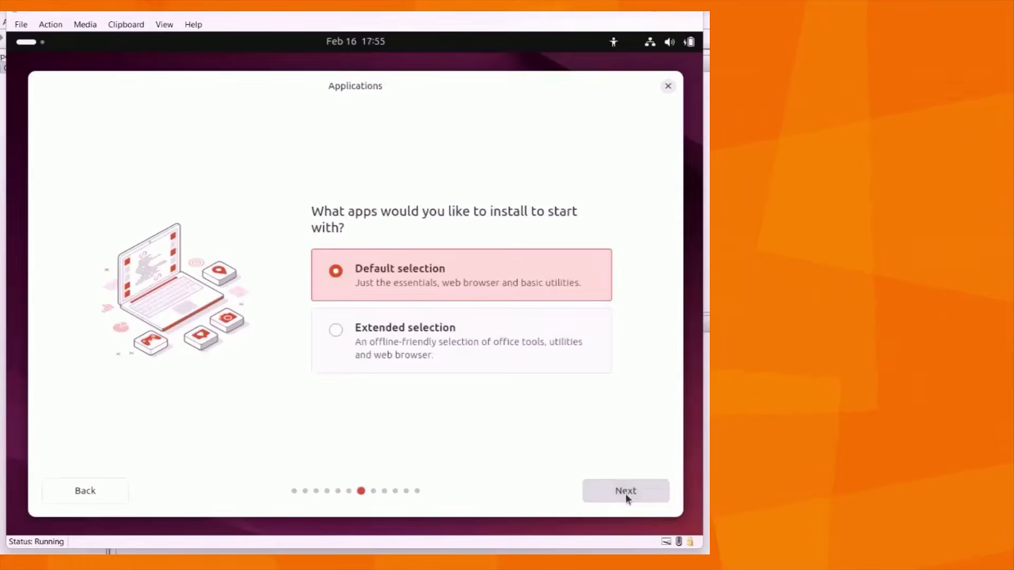
left_click(627, 497)
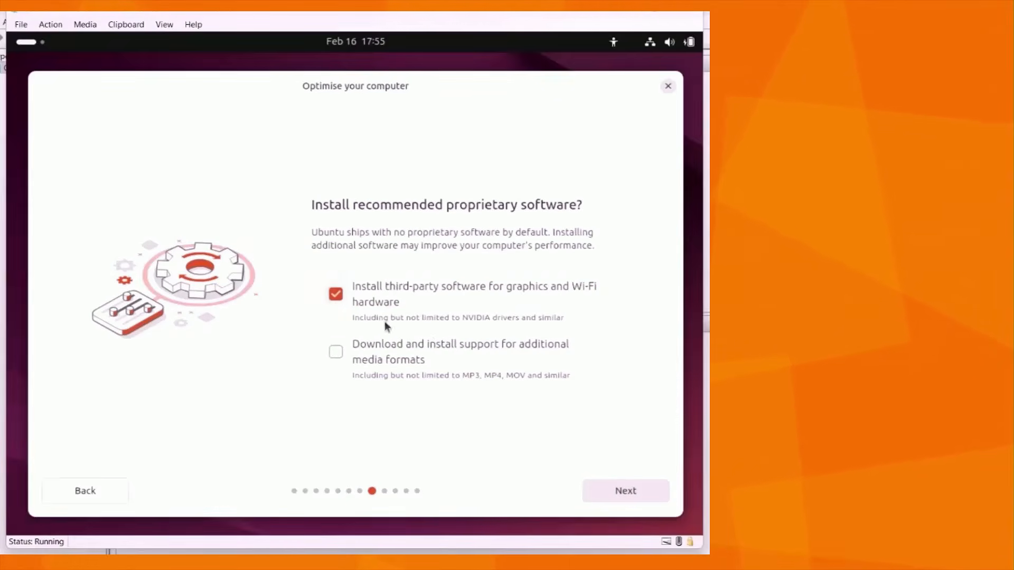
Include support for additional media formats with the third-party software, and accept Erase disk and install Ubuntu
left_click(383, 344)
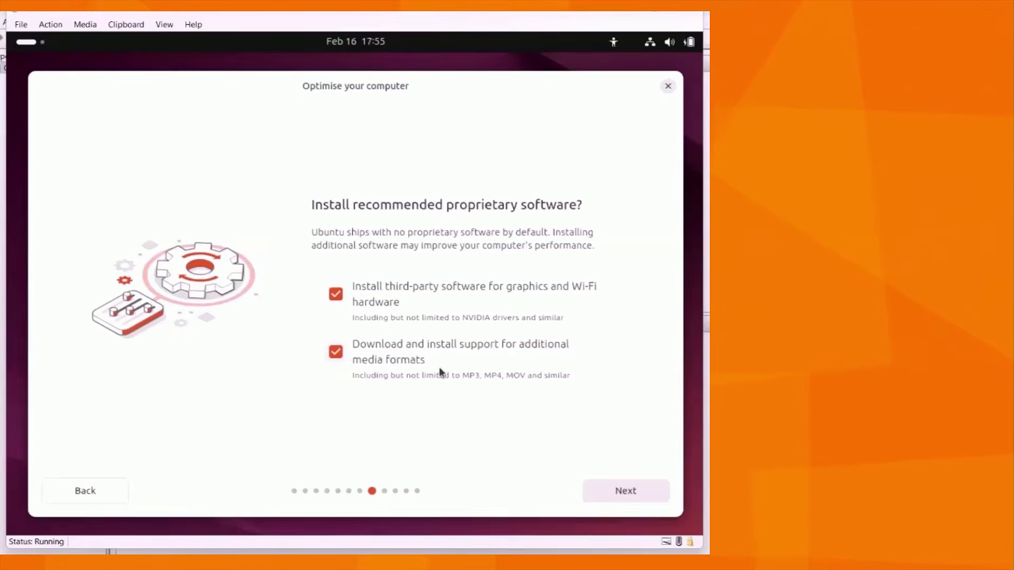
left_click(609, 493)
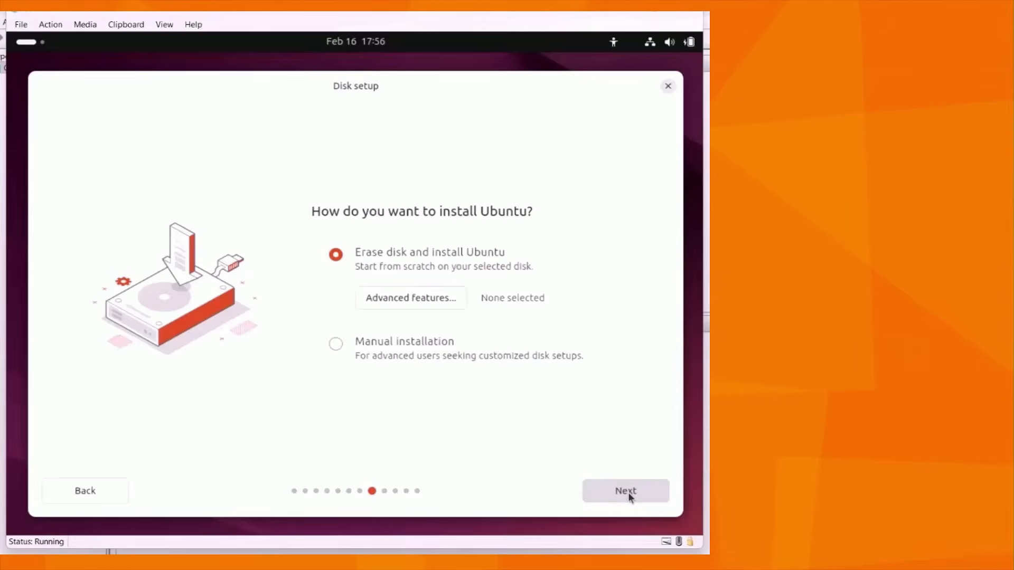
left_click(630, 496)
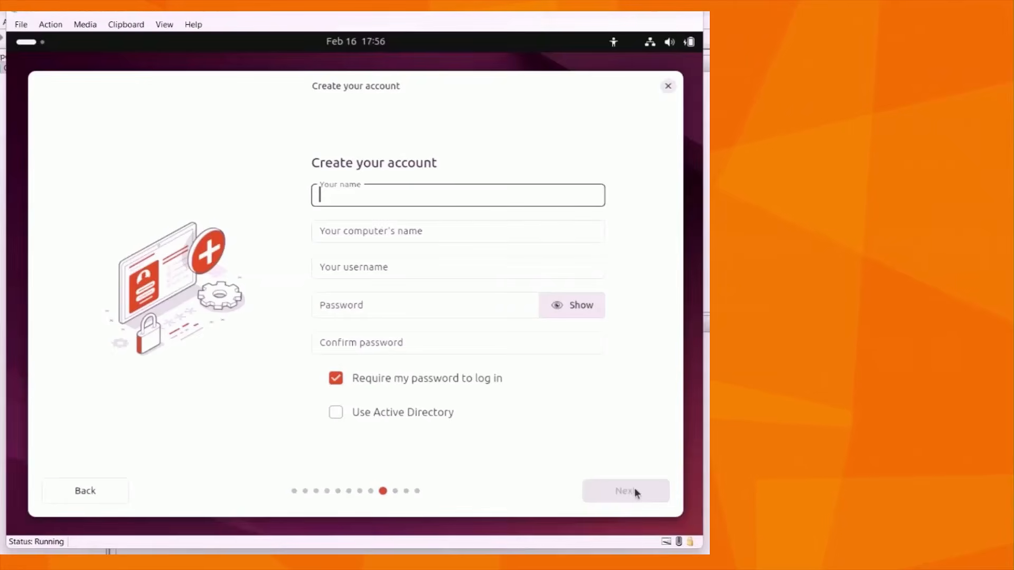
Create the account with the name Ubuntu-AI, enter and confirm the account password, and keep the password required at login
type("Ubuntu")
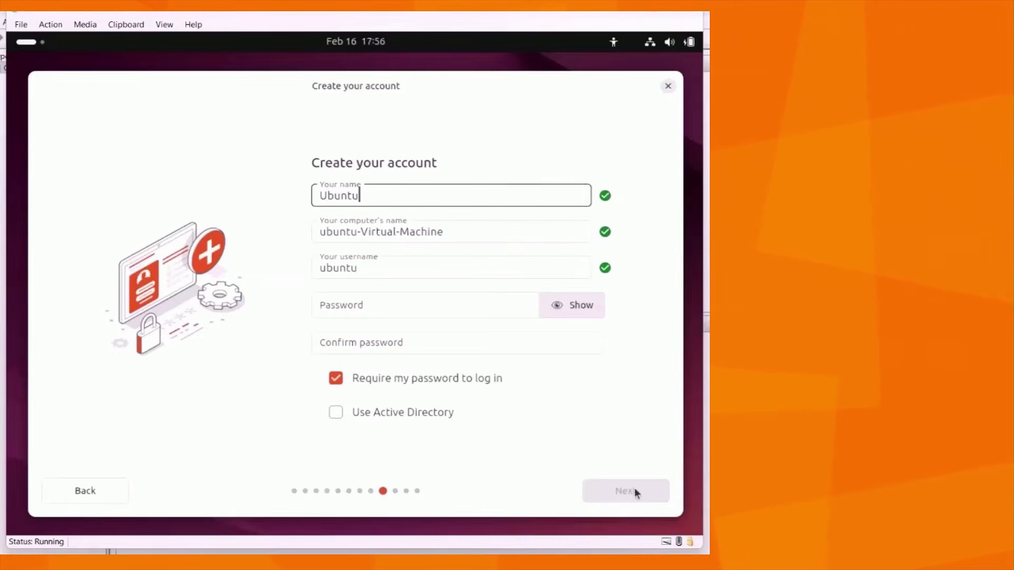
type("-AI")
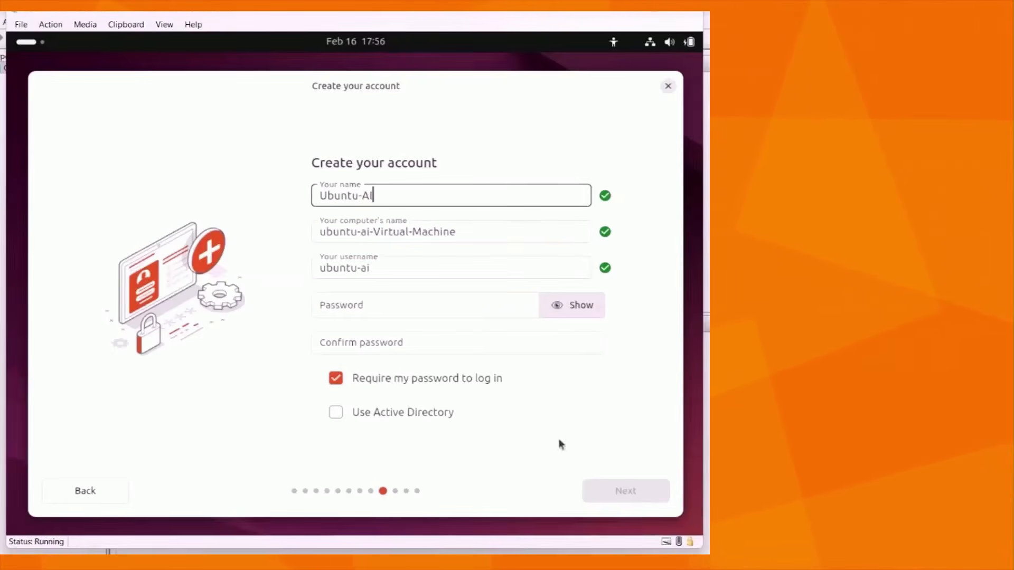
left_click(369, 307)
type("••")
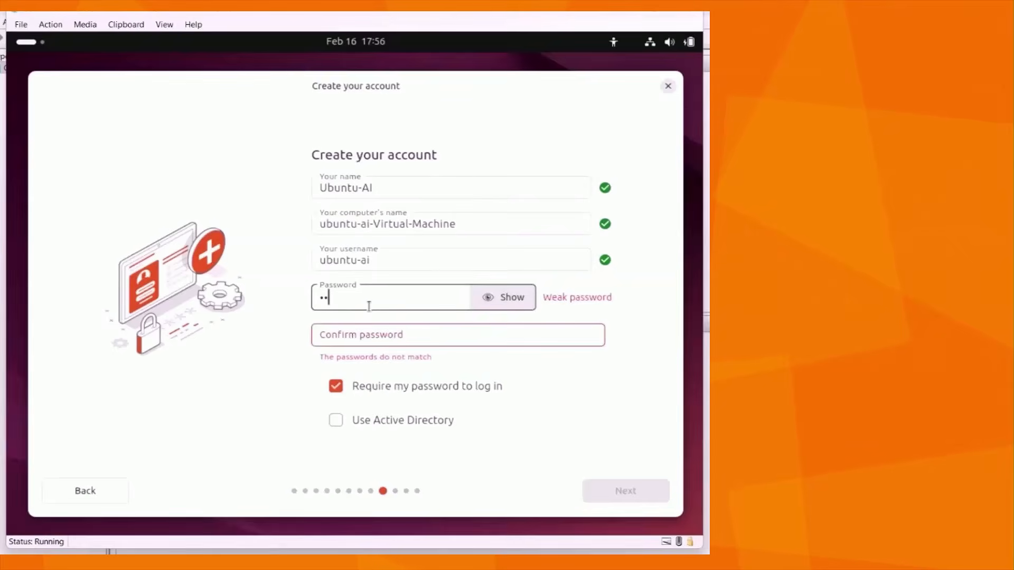
type("••")
left_click(371, 345)
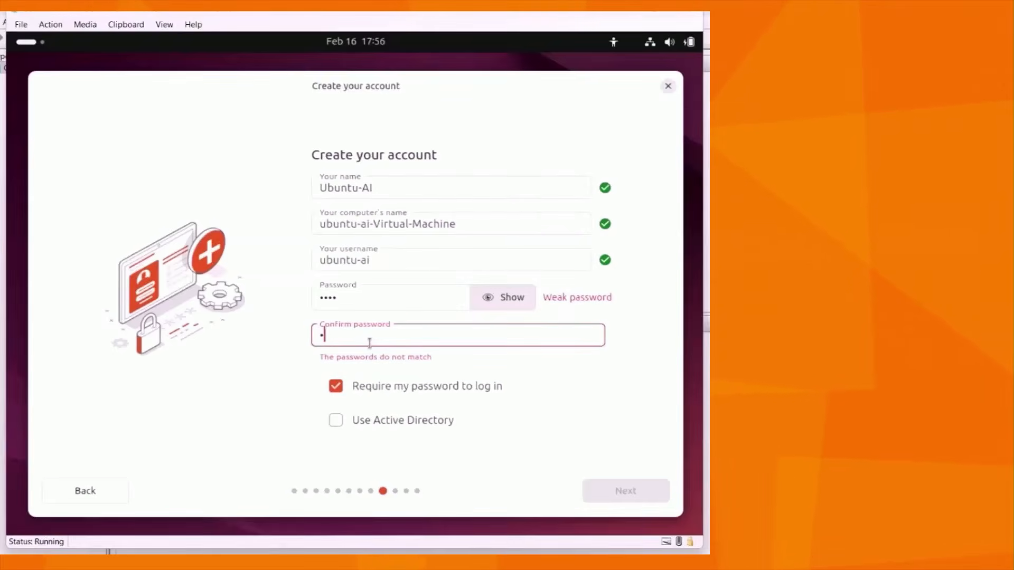
type("••••")
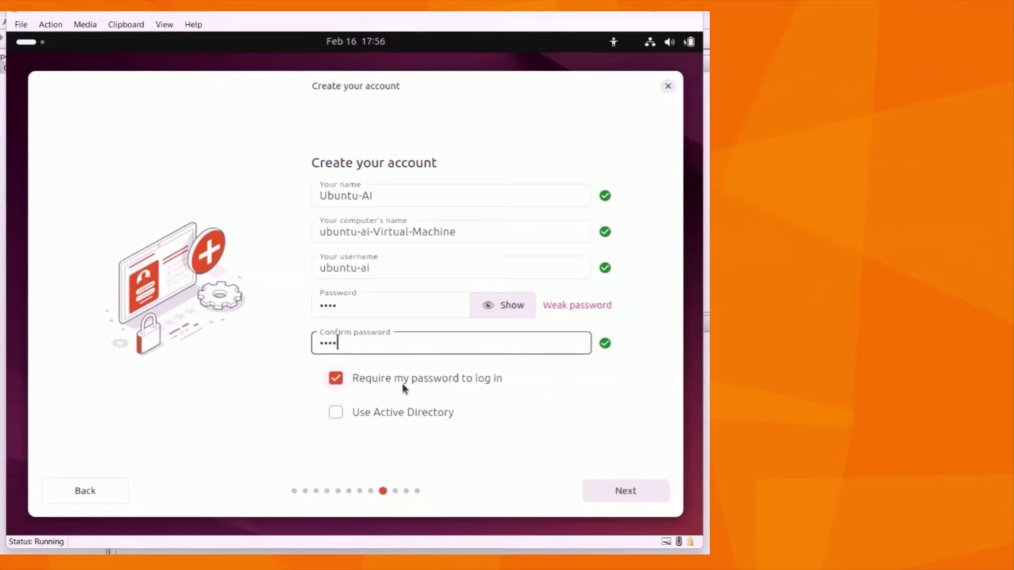
left_click(632, 491)
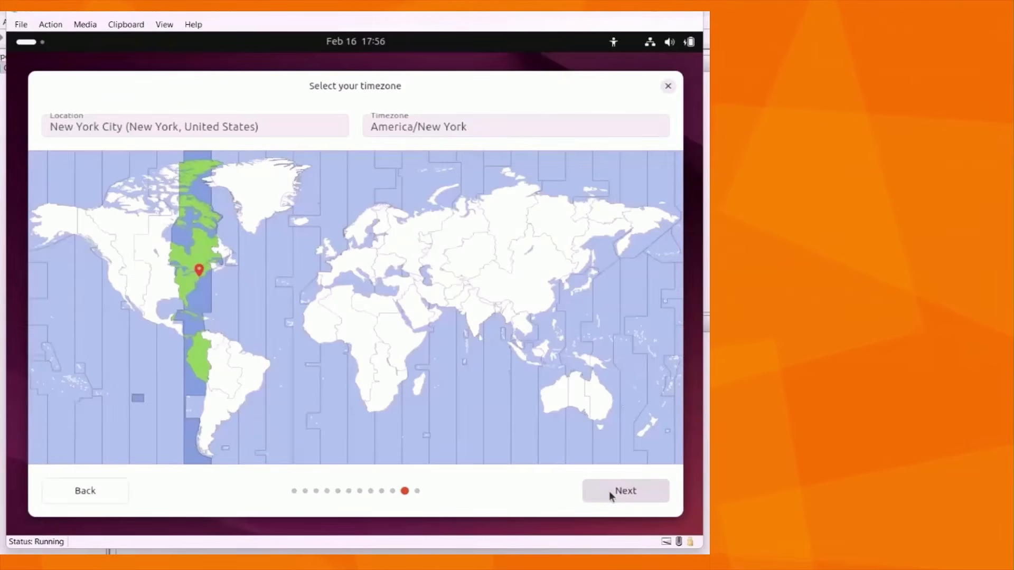
View the summary of installation choices and return to the timezone page to check the location and timezone fields
left_click(626, 495)
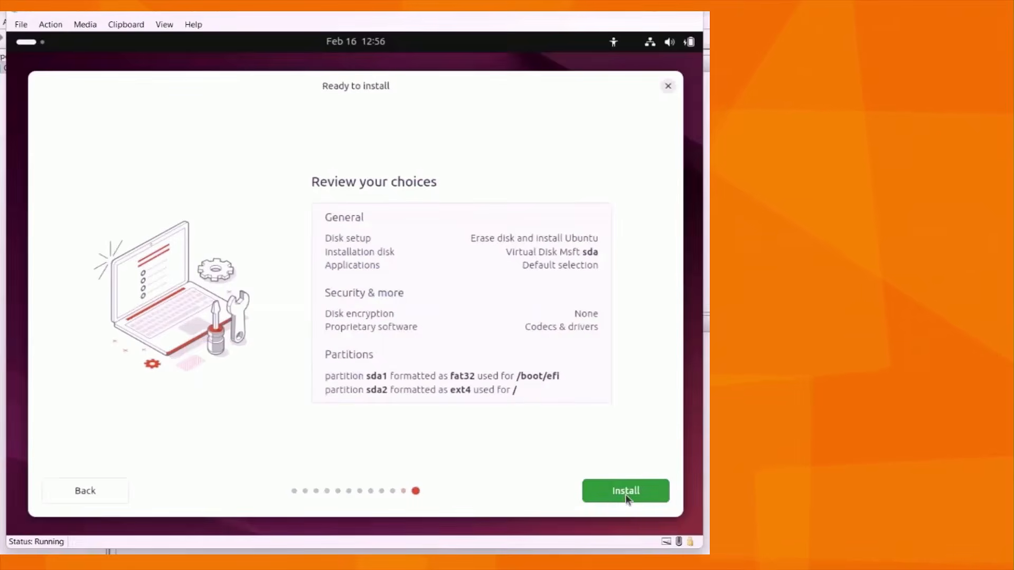
left_click(81, 488)
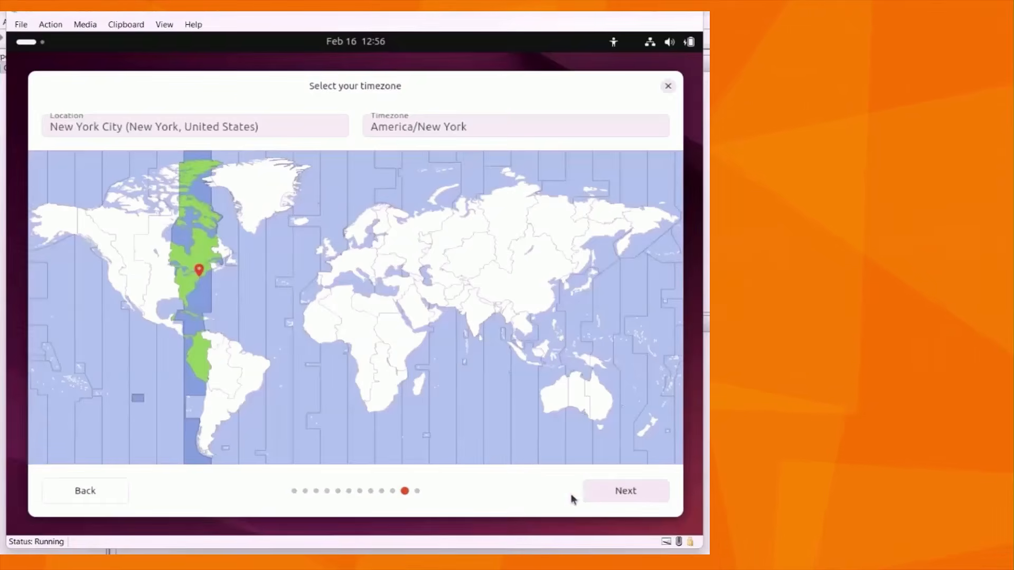
left_click(245, 121)
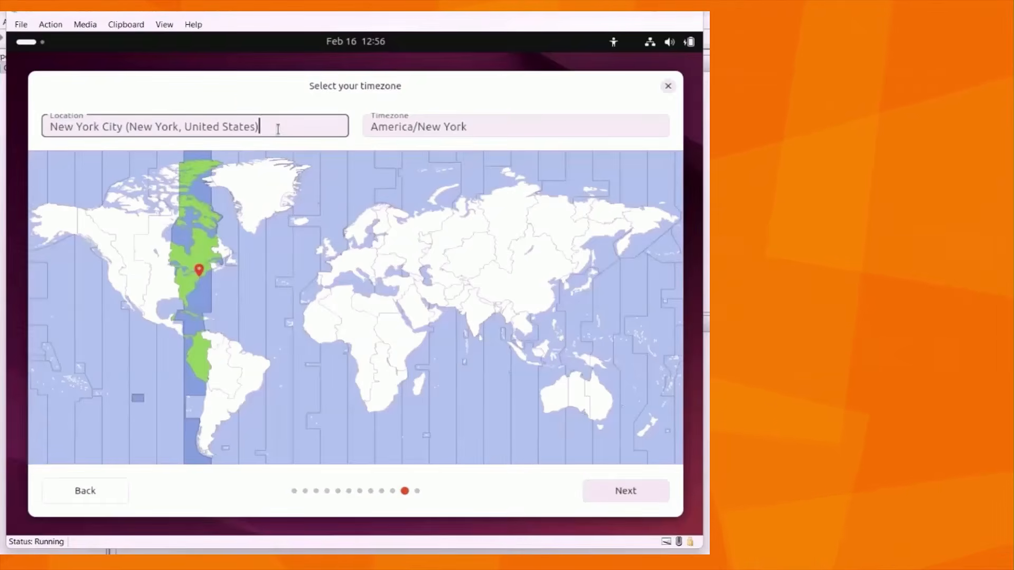
left_click(417, 127)
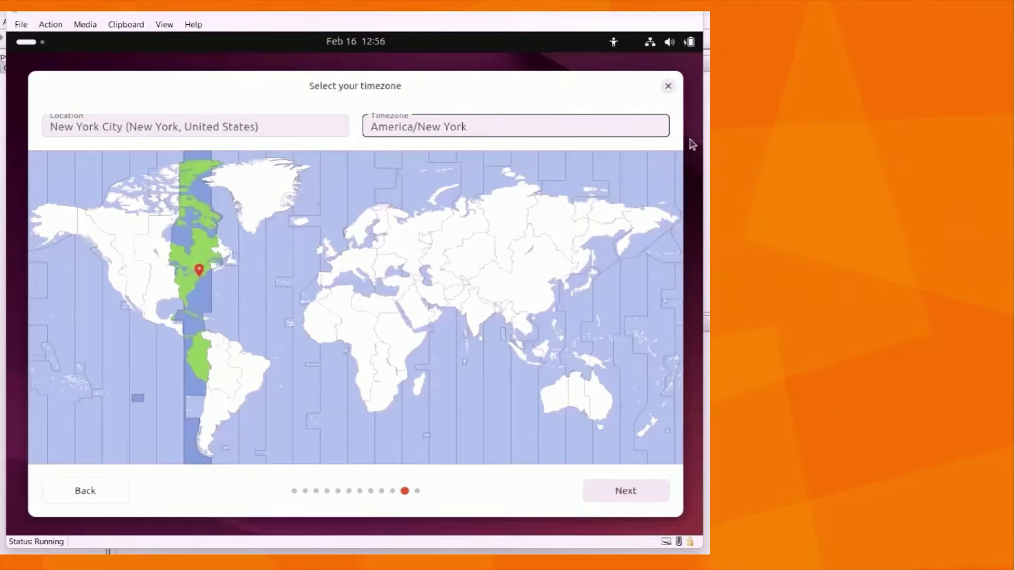
Accept the America/New York timezone, start the Ubuntu installation, and restart the virtual machine once it completes
left_click(631, 492)
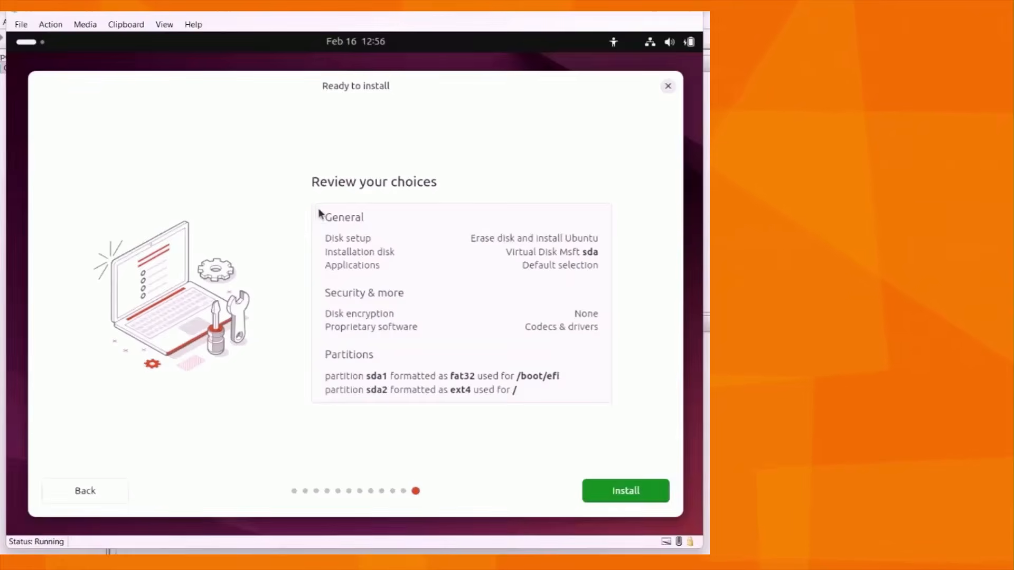
left_click(633, 493)
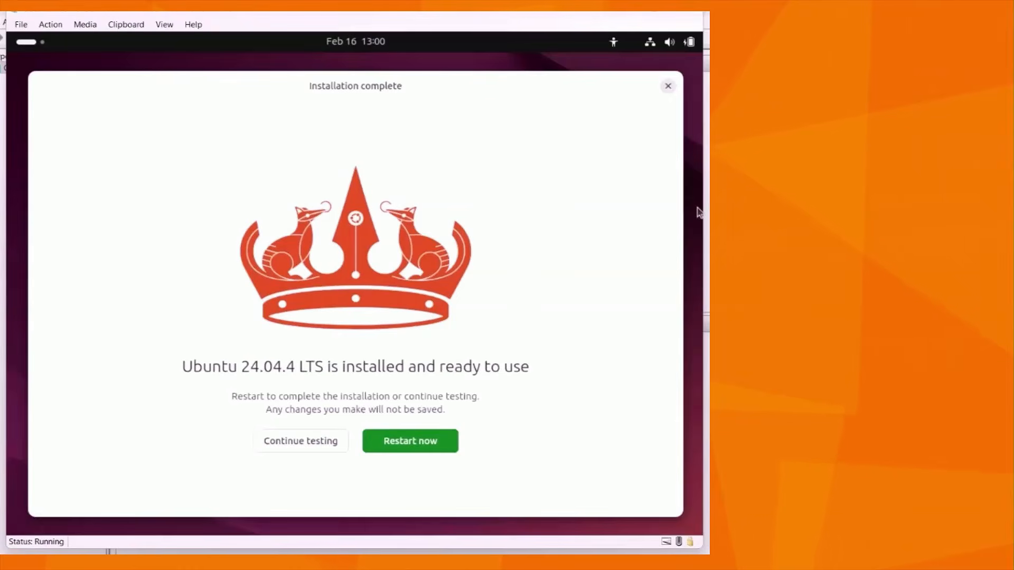
left_click(429, 443)
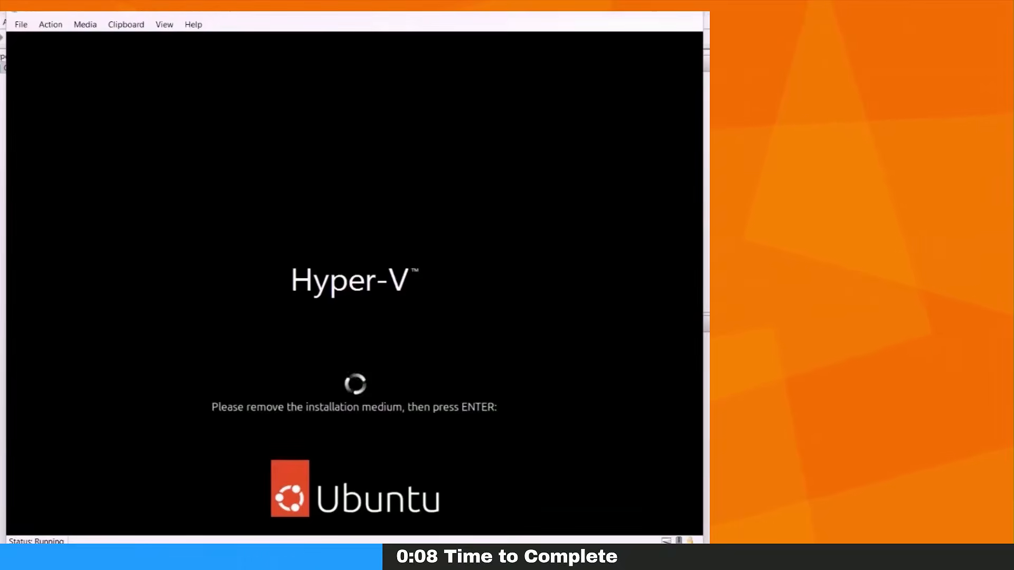
key("Return")
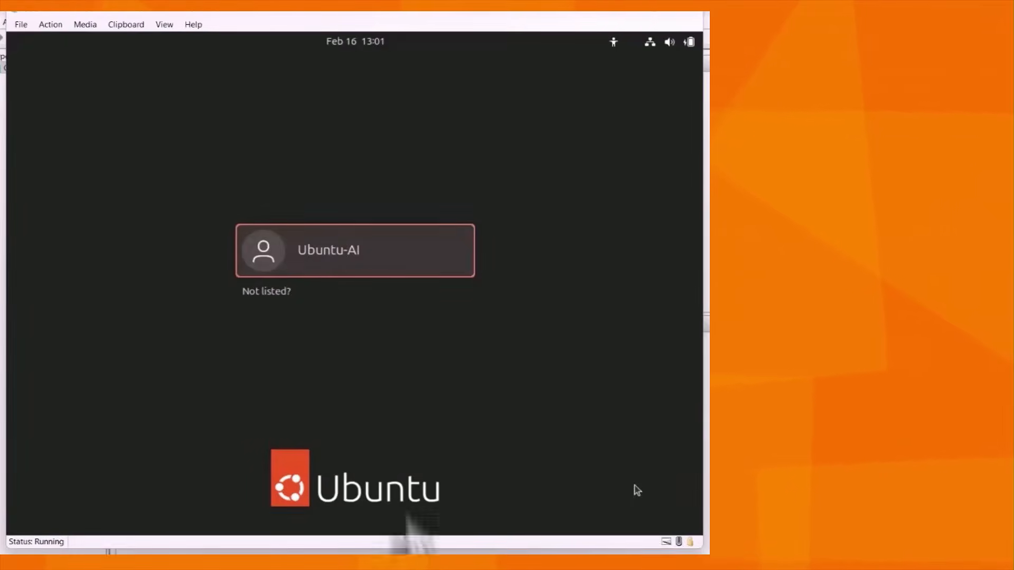
Log in to the Ubuntu-AI account with the account password
left_click(313, 244)
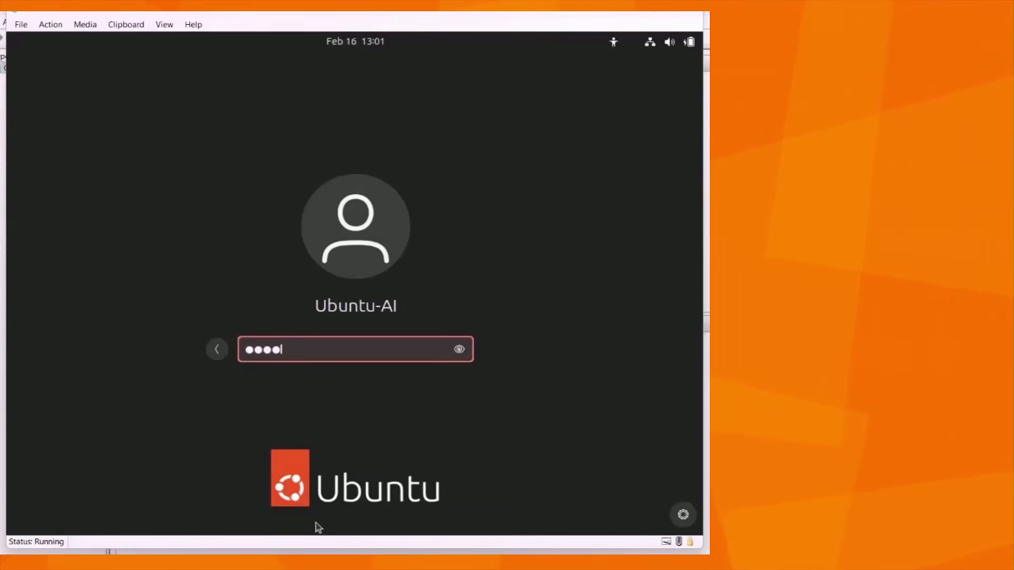
key("Return")
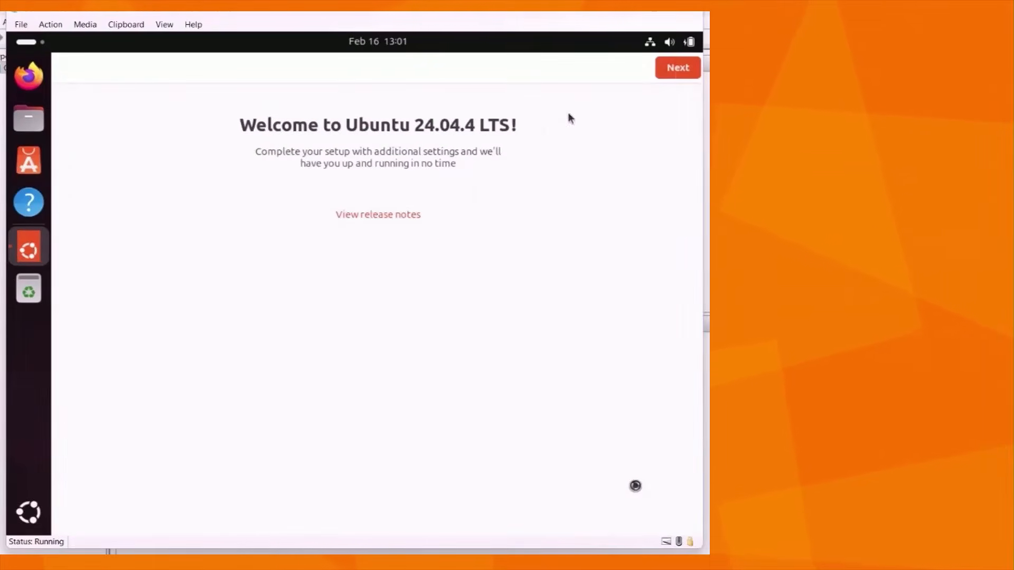
Complete the Ubuntu welcome setup, skipping Ubuntu Pro for now and choosing not to share system data
left_click(678, 68)
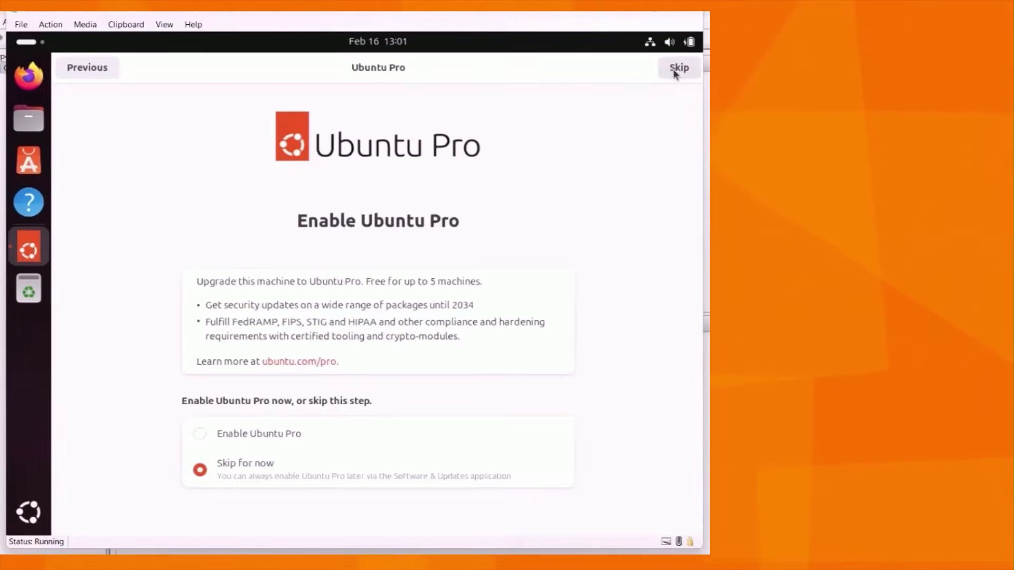
left_click(675, 73)
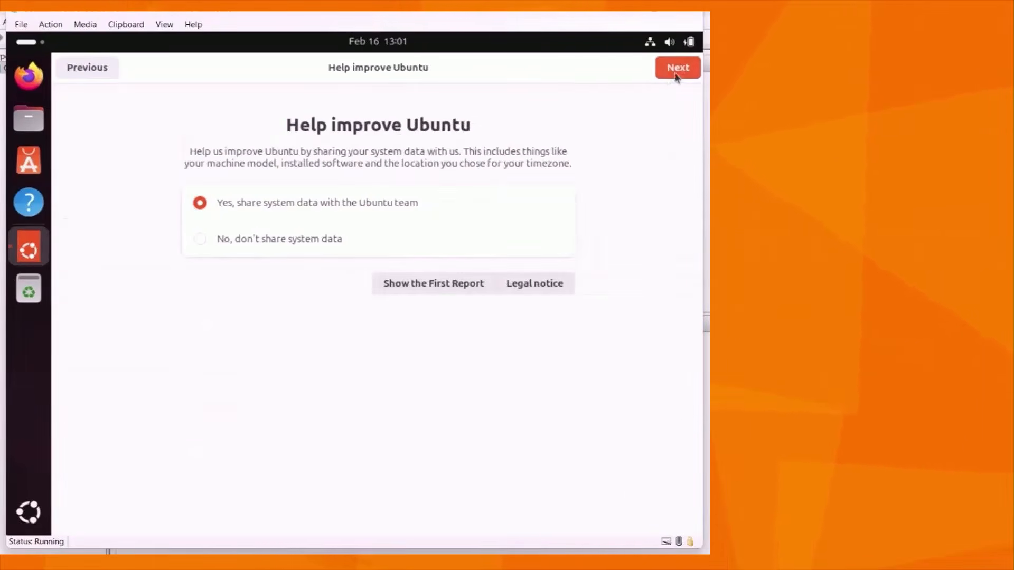
left_click(278, 246)
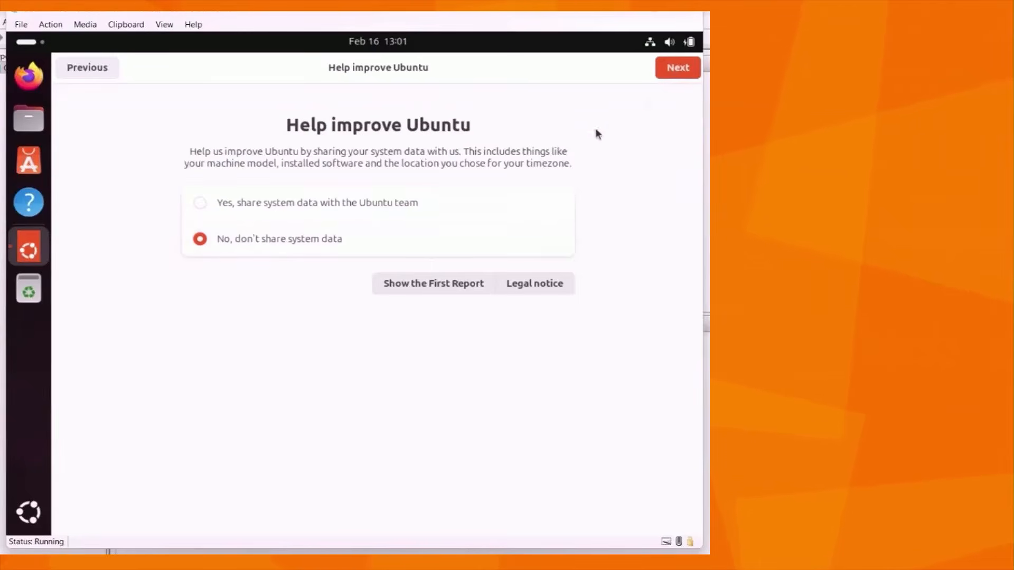
left_click(683, 69)
left_click(679, 76)
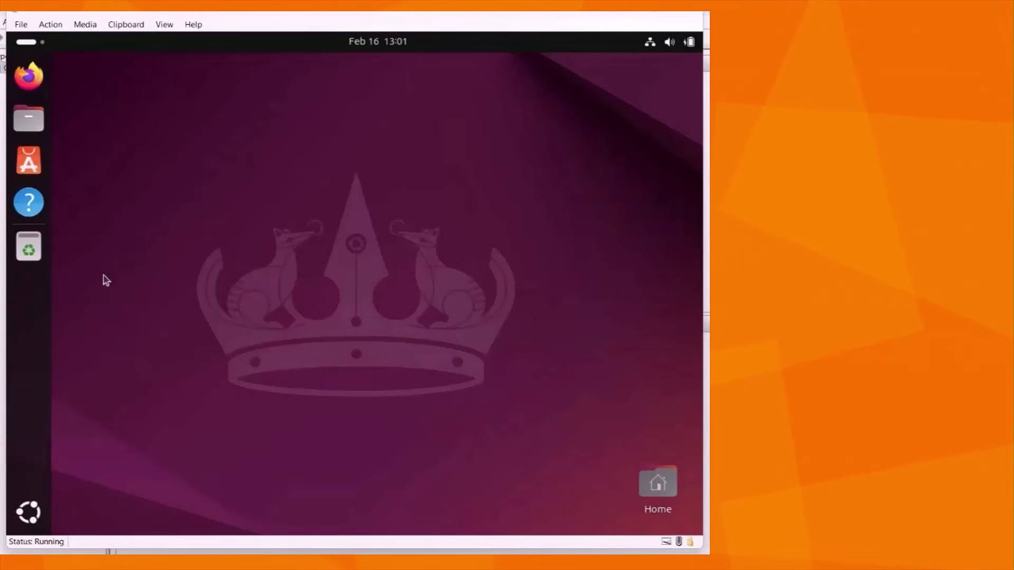
Search the applications for "pow" and open the Power settings
left_click(28, 511)
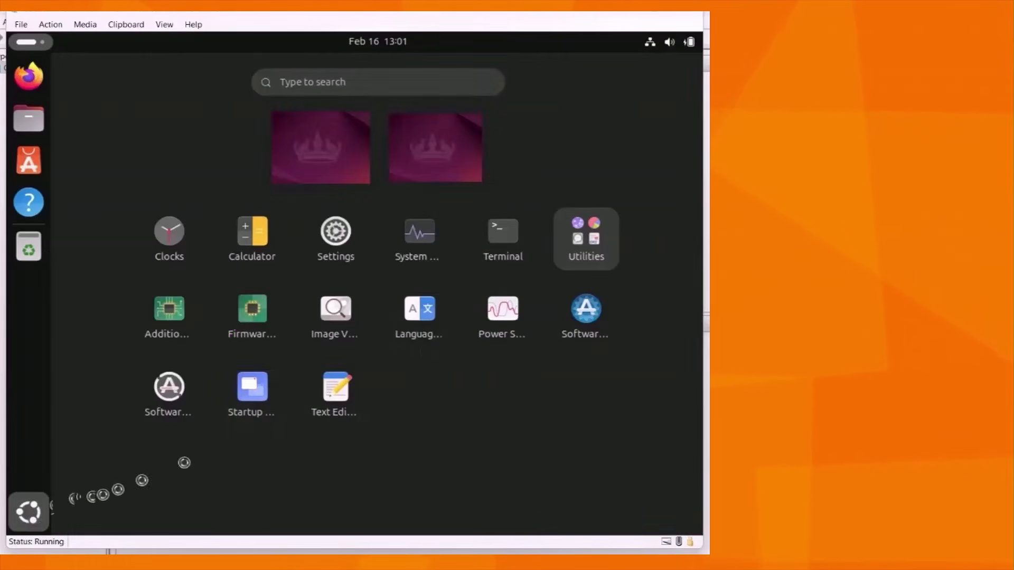
left_click(22, 527)
left_click(28, 521)
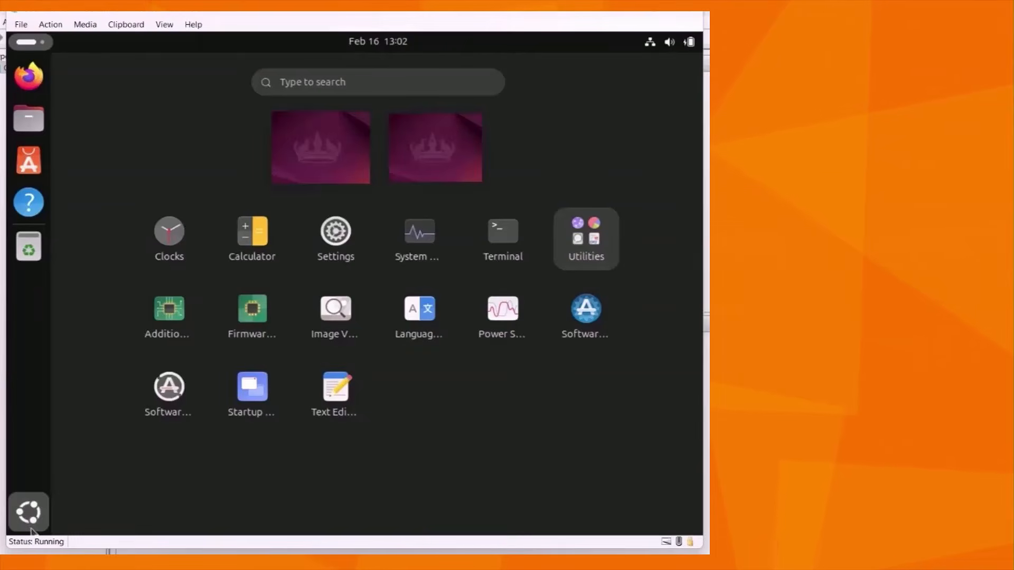
left_click(342, 76)
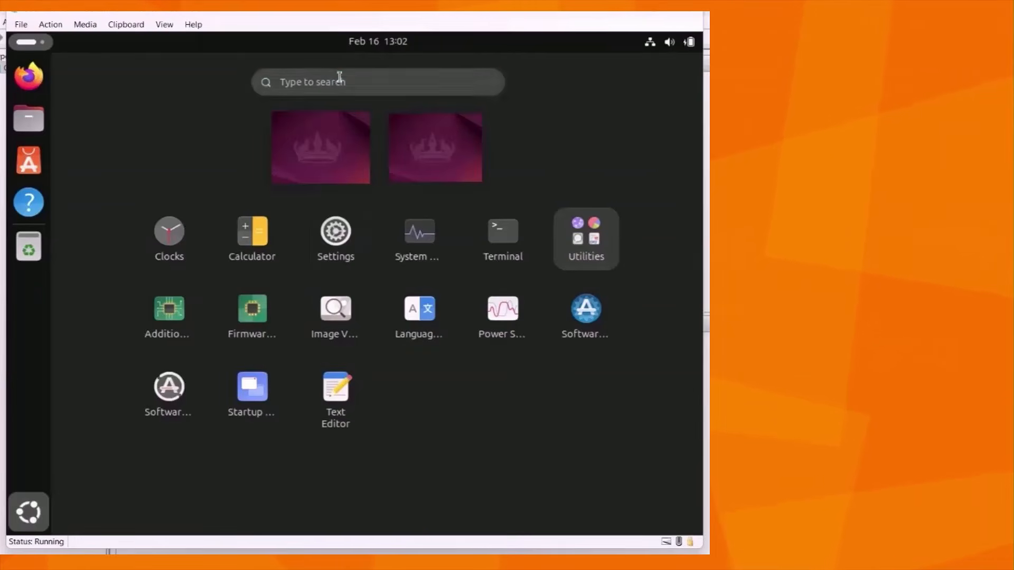
type("plow")
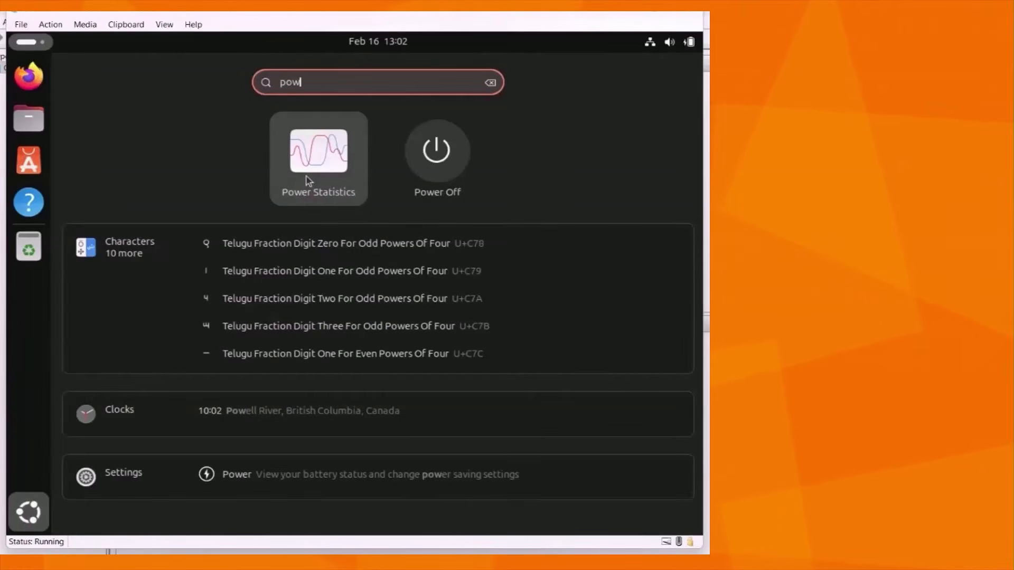
left_click(302, 477)
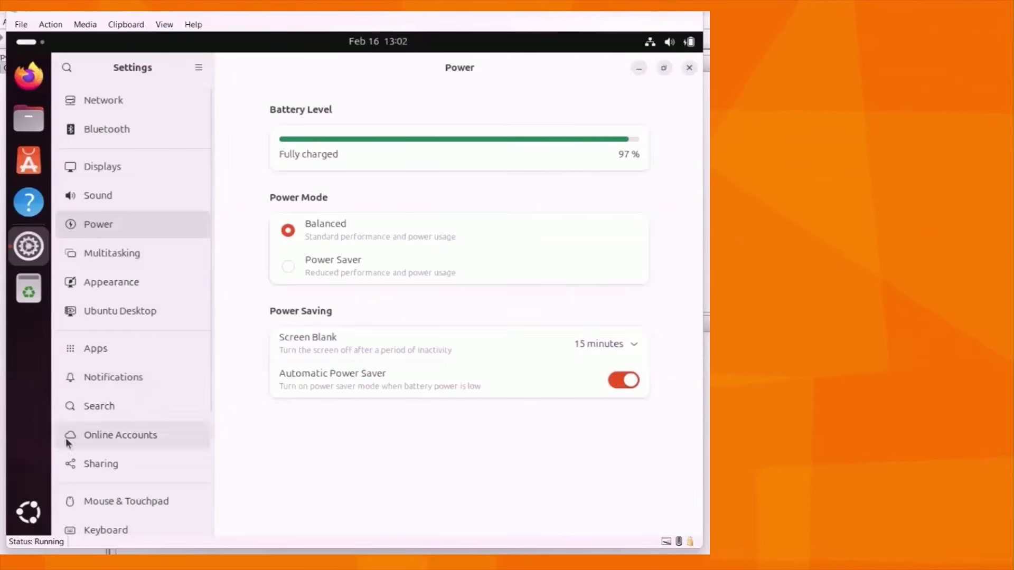
Find the Displays settings by searching for "dis", set the resolution to 1920 × 1080 (16:9), and apply and keep the change
left_click(66, 68)
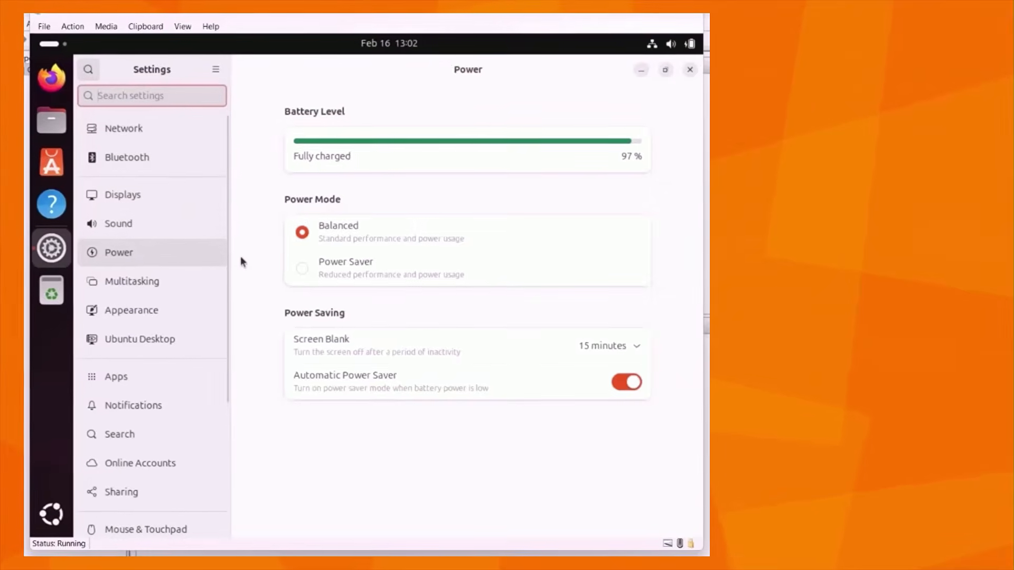
type("dis")
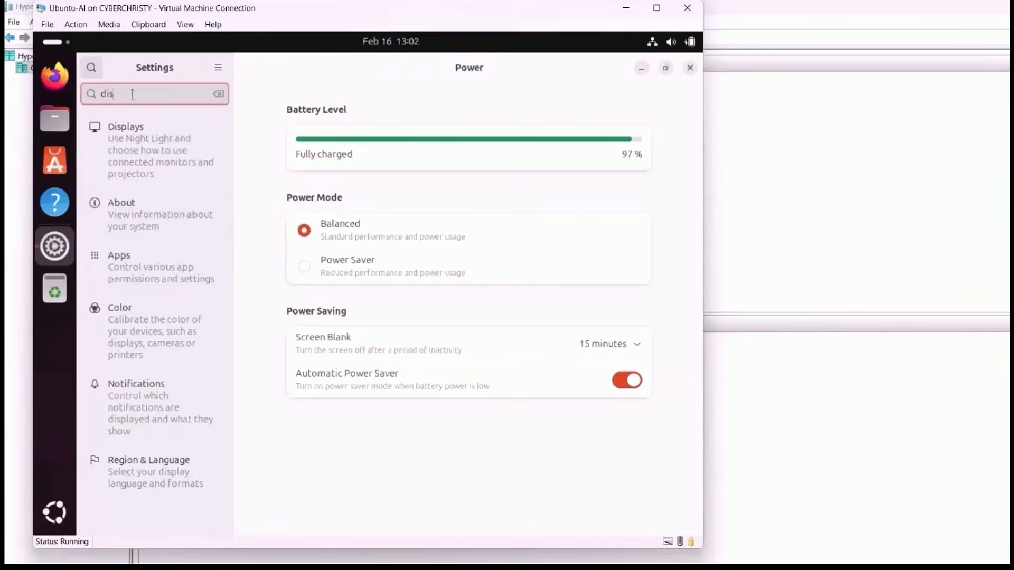
left_click(135, 144)
left_click(607, 153)
scroll(631, 182, "up", 5)
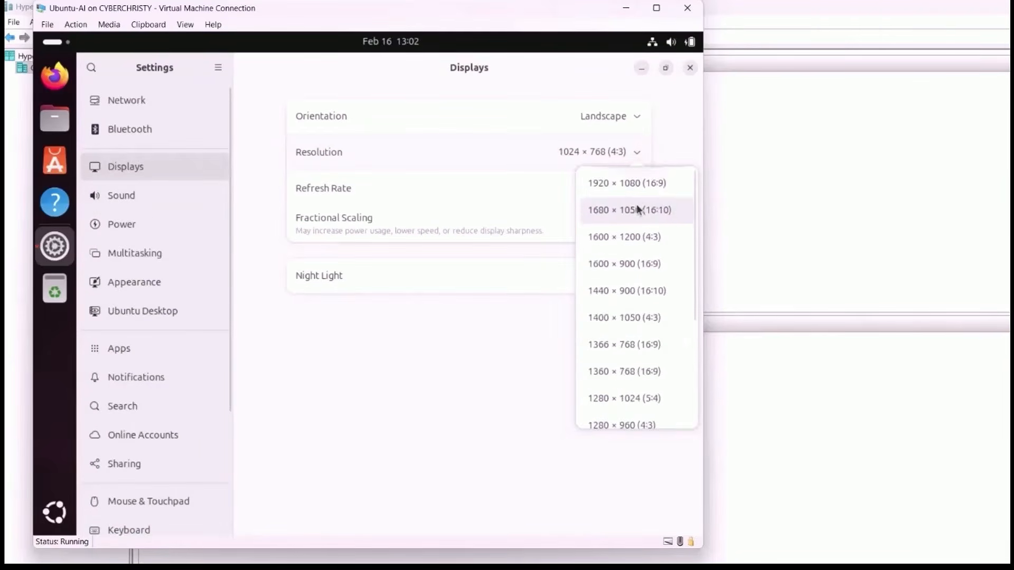
left_click(639, 189)
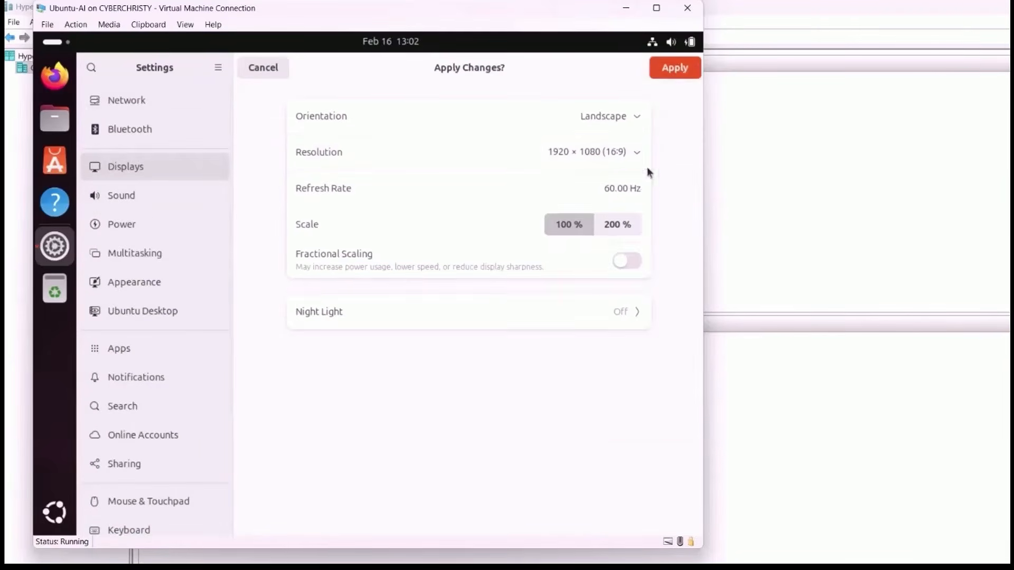
left_click(675, 68)
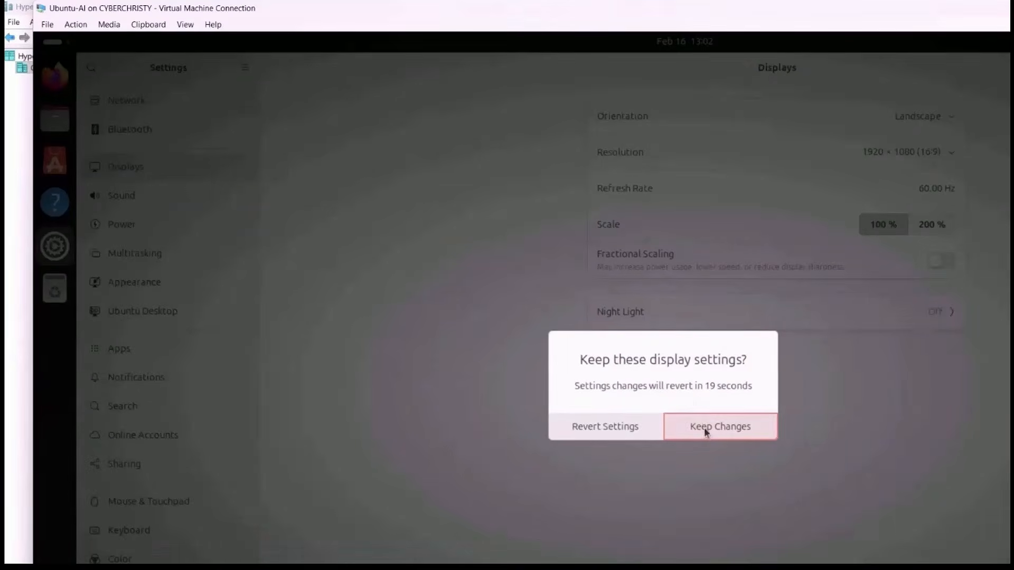
left_click(705, 429)
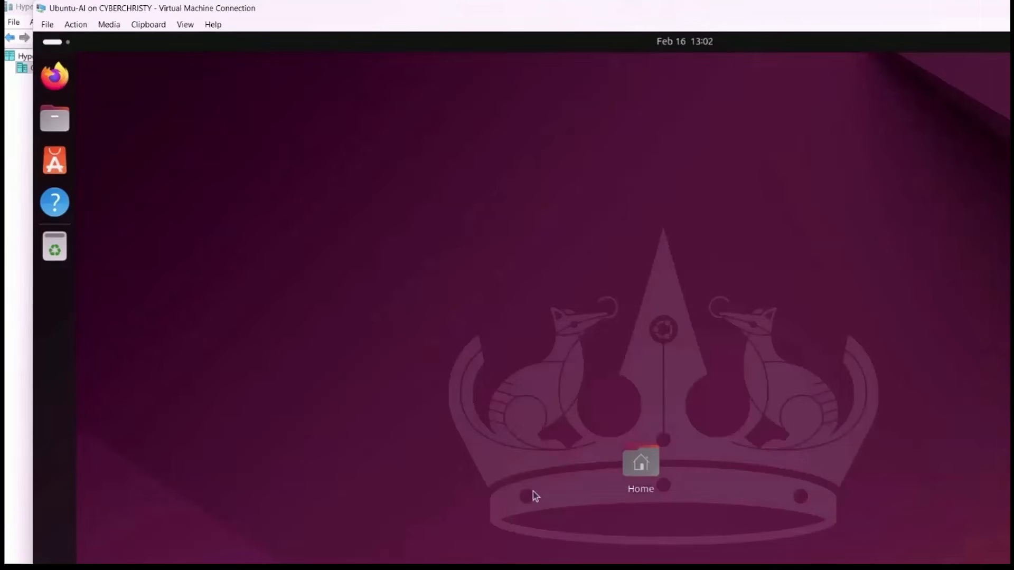
Open a terminal and run sudo apt update, entering the account password for sudo
key("ctrl+alt+t")
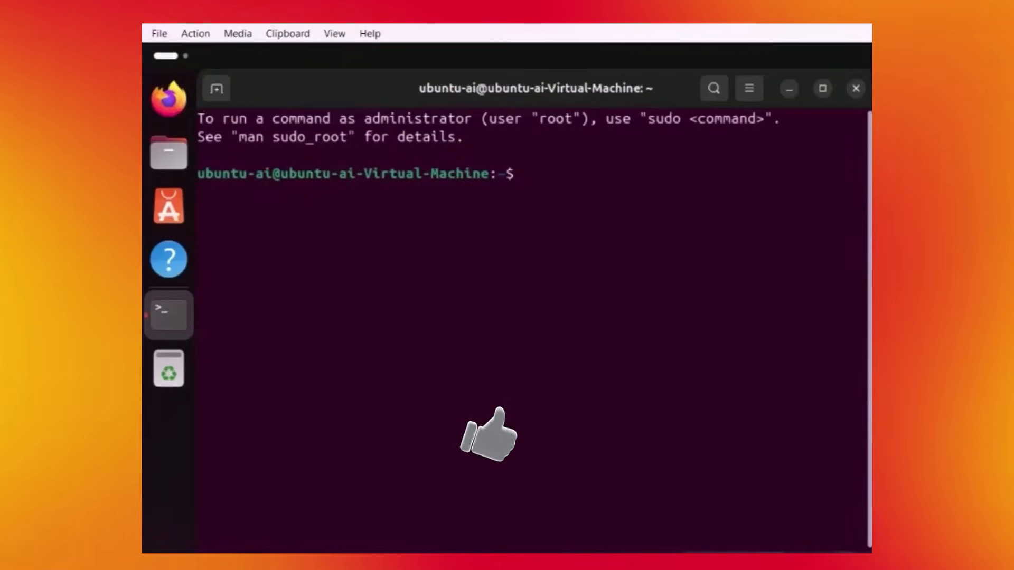
type("su")
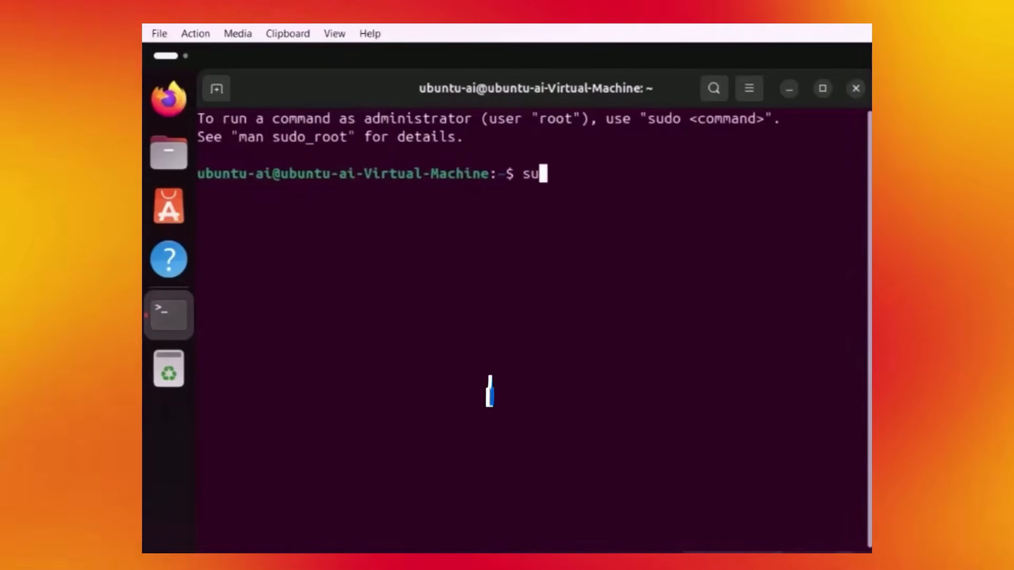
type("do apt update")
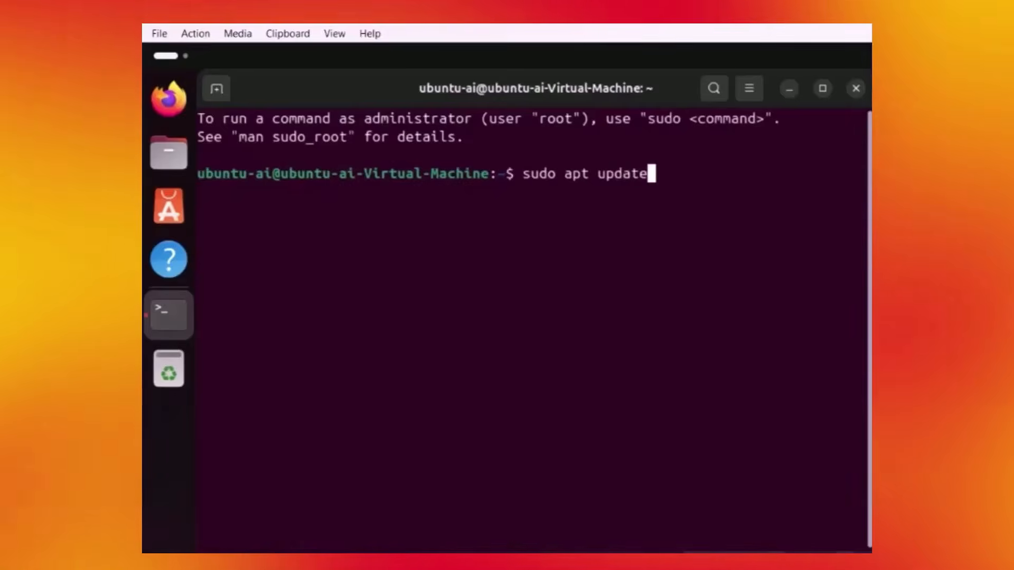
key("Return")
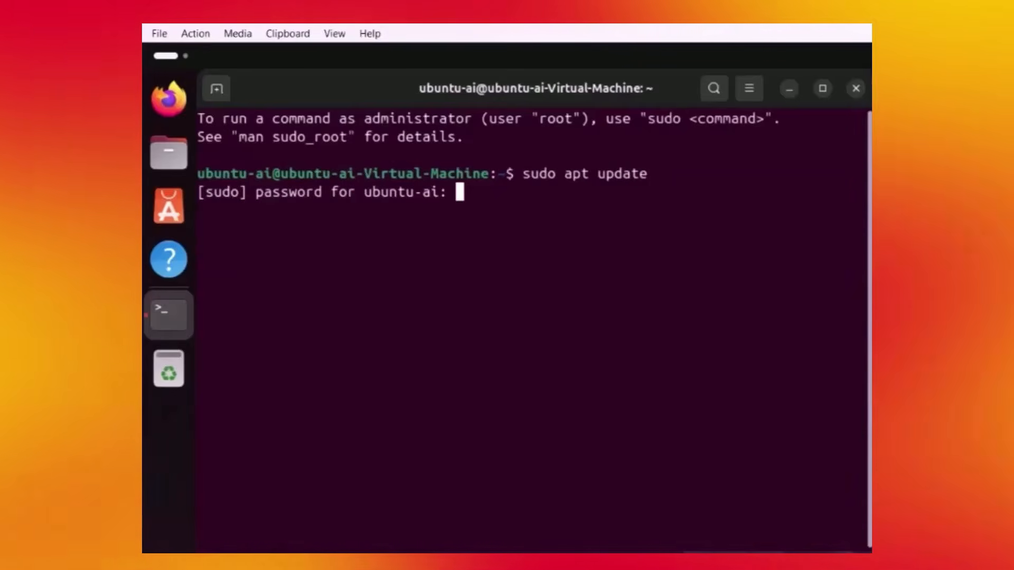
key("Return")
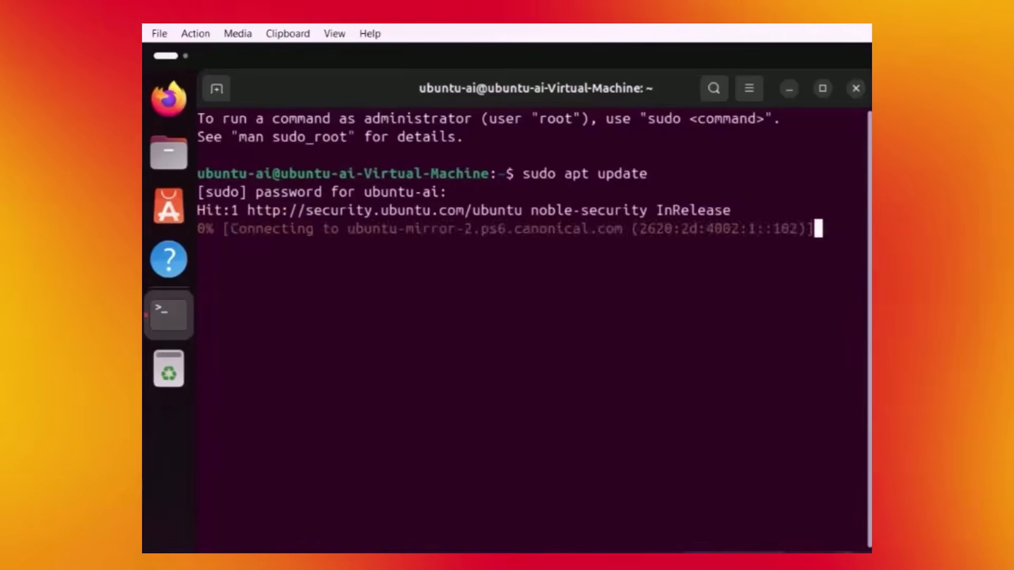